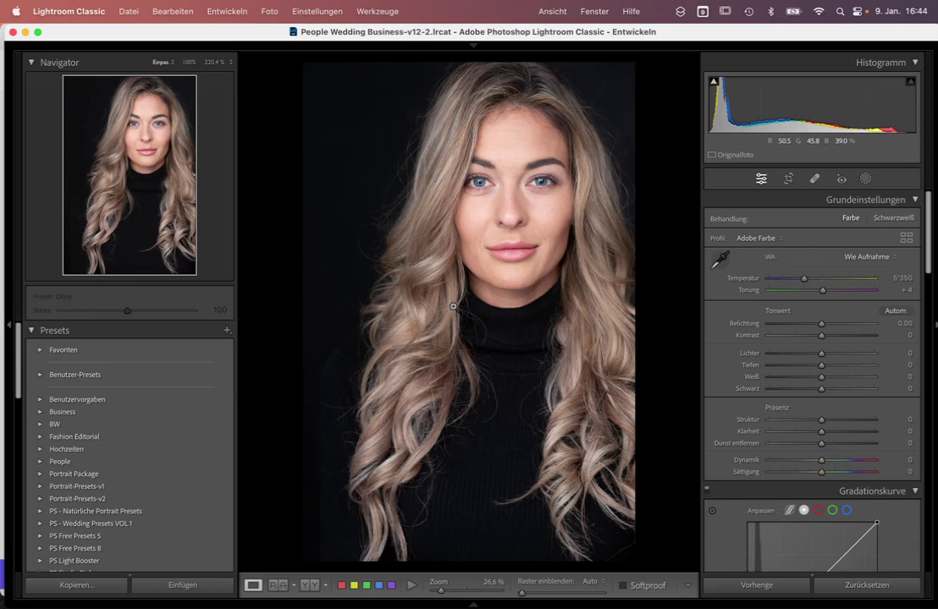
# - Create a Person 1 mask covering only the hair
pyautogui.click(873, 178)
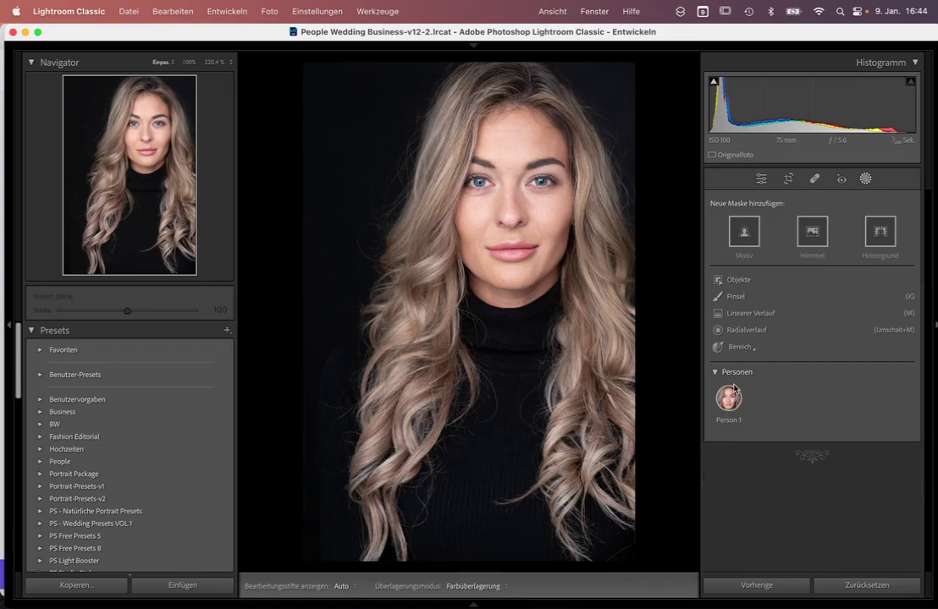
pyautogui.click(731, 395)
pyautogui.moveTo(741, 303)
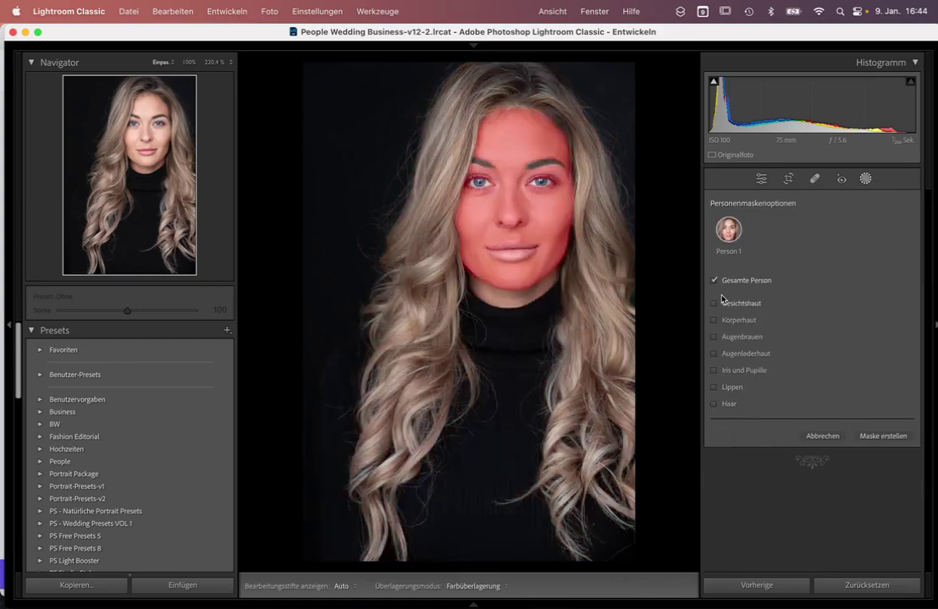
pyautogui.click(715, 281)
pyautogui.click(714, 405)
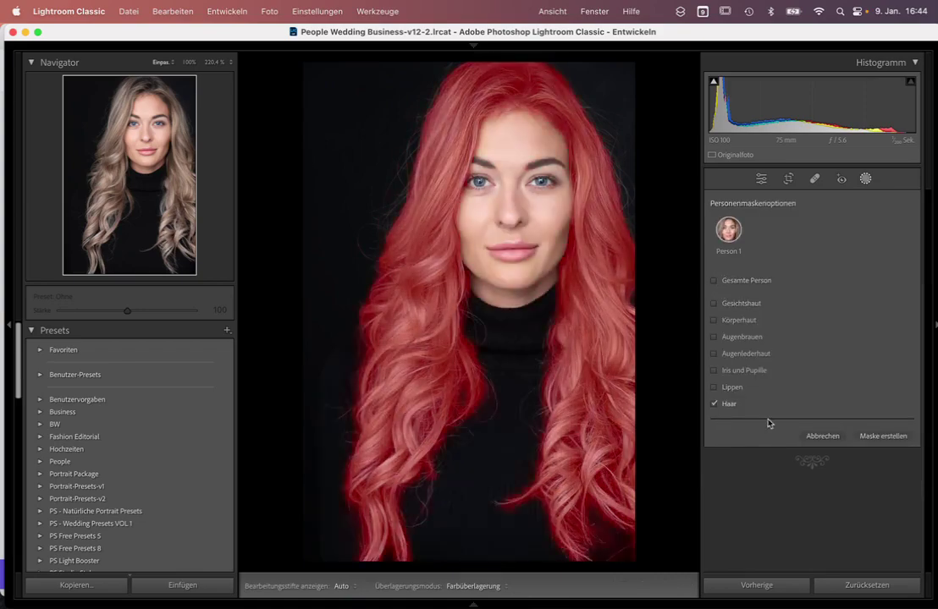
pyautogui.click(885, 437)
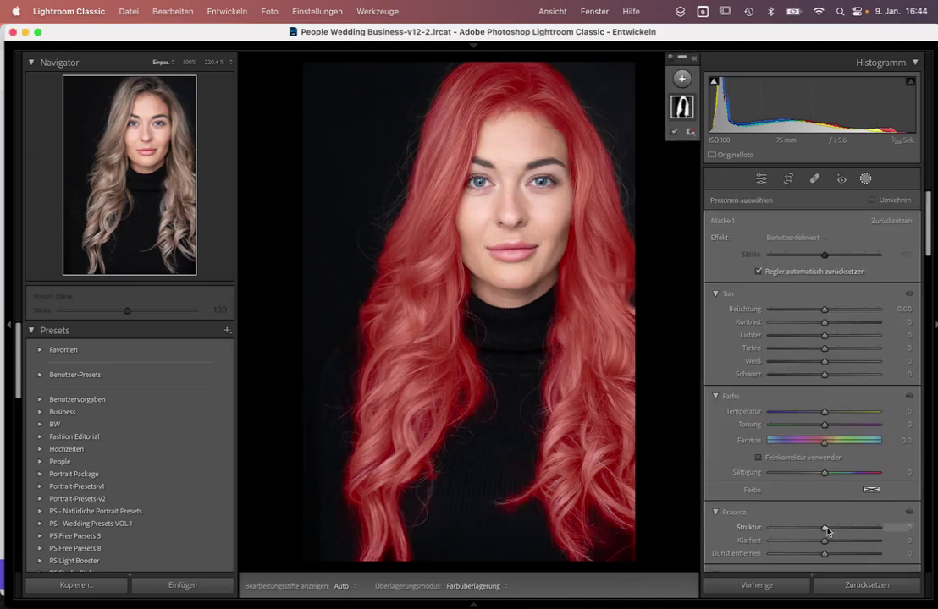
# - Give the hair mask Texture 17 and Clarity 29, and rename it Haare
pyautogui.moveTo(825, 527); pyautogui.dragTo(841, 543)
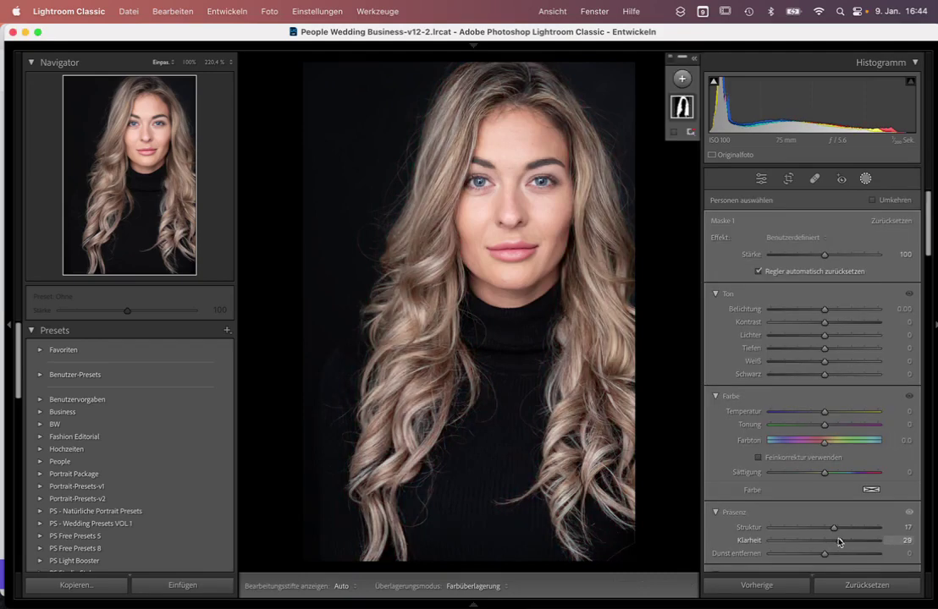
pyautogui.moveTo(602, 333)
pyautogui.rightClick(682, 104)
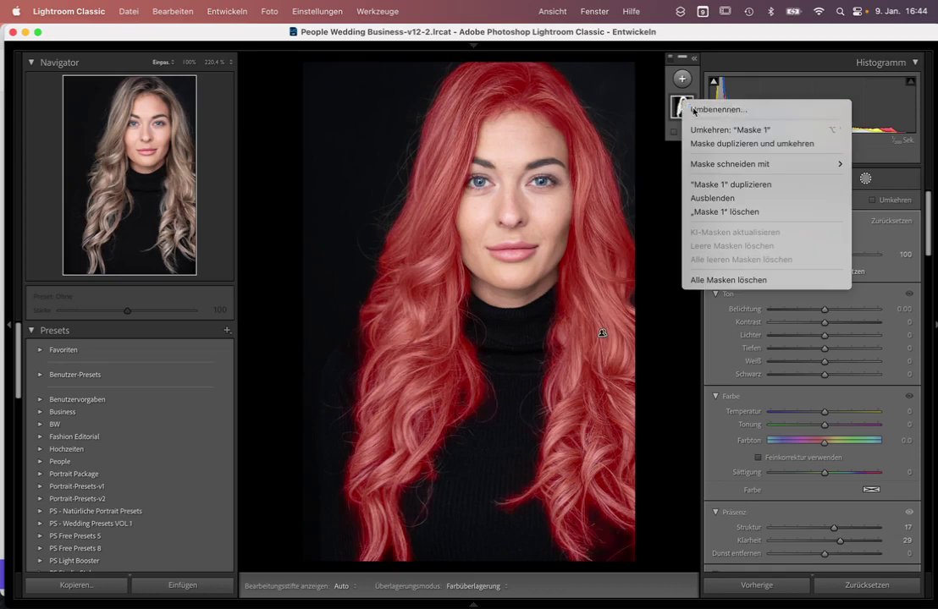
pyautogui.click(702, 109)
pyautogui.write('Haare')
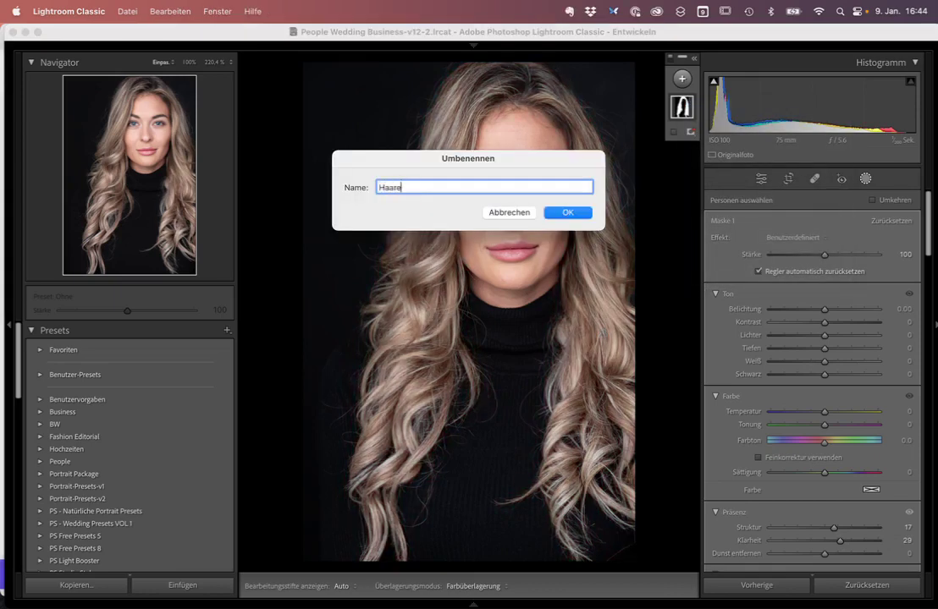
pyautogui.click(564, 213)
# - Create a new Person 1 mask covering facial skin and body skin
pyautogui.click(681, 78)
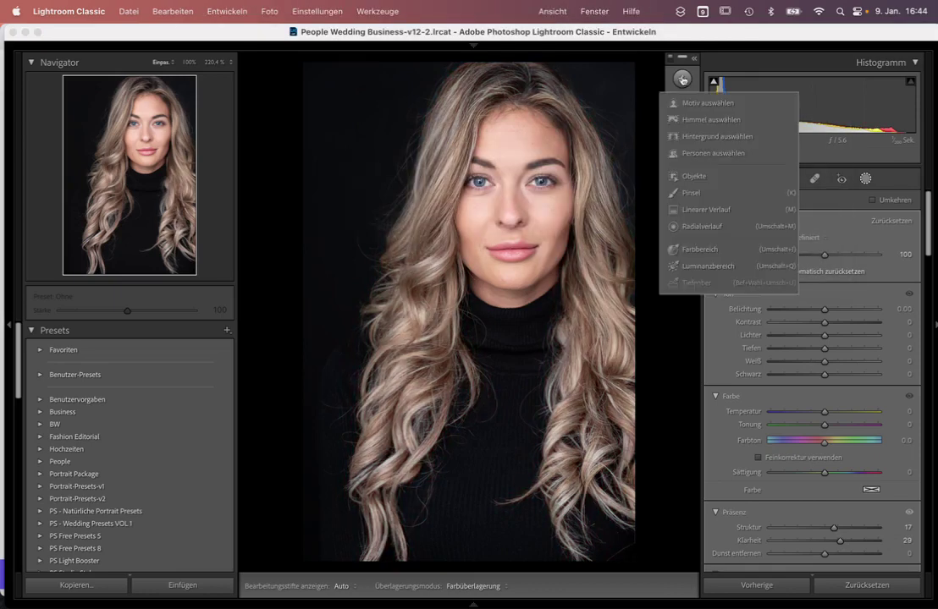
pyautogui.click(713, 153)
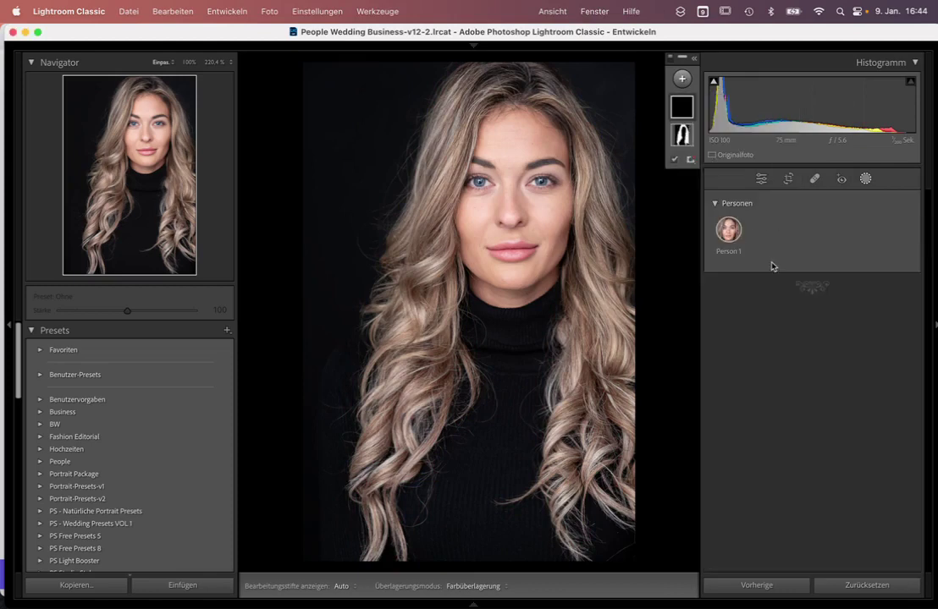
pyautogui.click(730, 246)
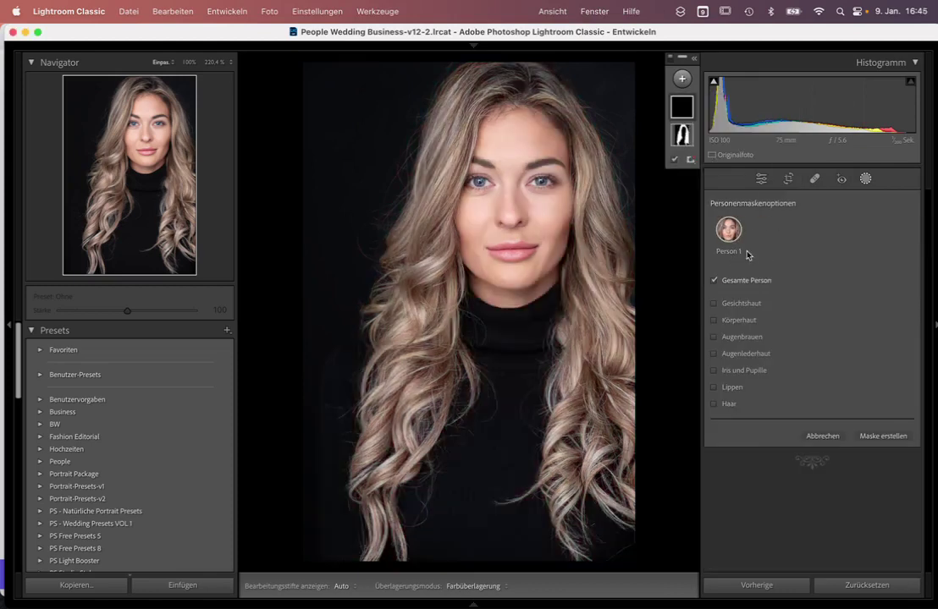
pyautogui.click(714, 303)
pyautogui.click(714, 320)
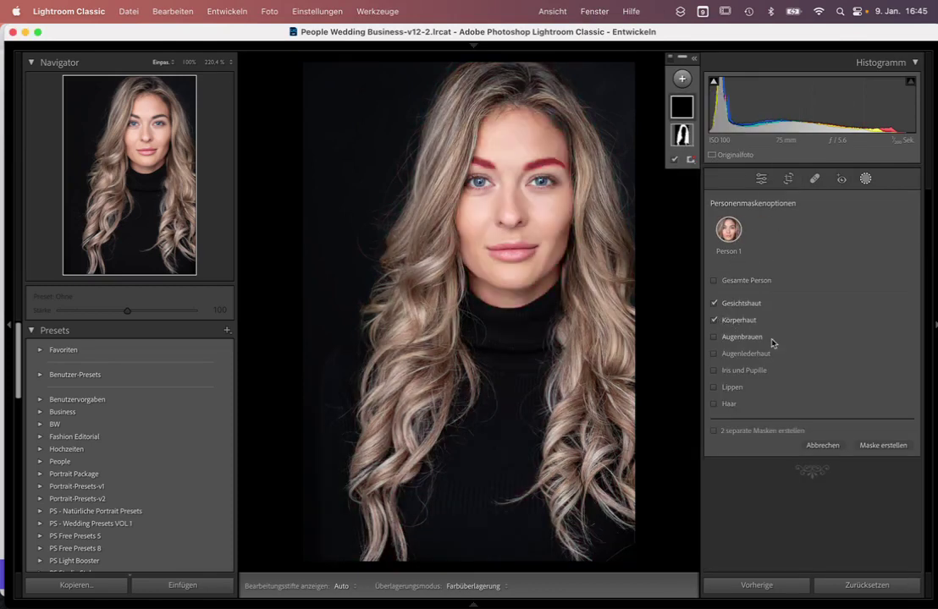
pyautogui.click(888, 452)
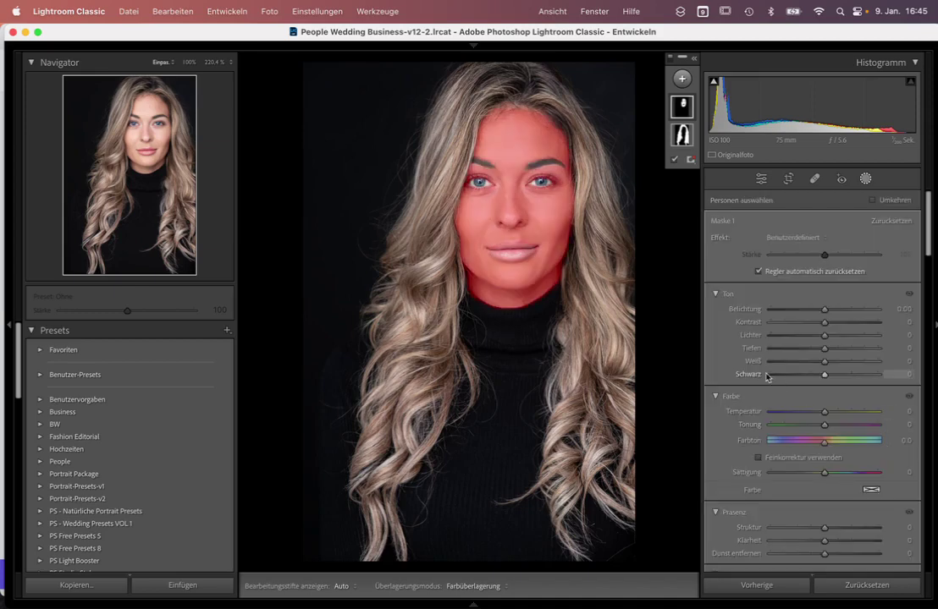
# - Set the skin mask to Exposure 0.28, Saturation -12, Texture -20, Clarity -10, and rename it Haut
pyautogui.moveTo(825, 531)
pyautogui.mouseDown()
pyautogui.moveTo(814, 528)
pyautogui.moveTo(818, 540)
pyautogui.mouseUp()
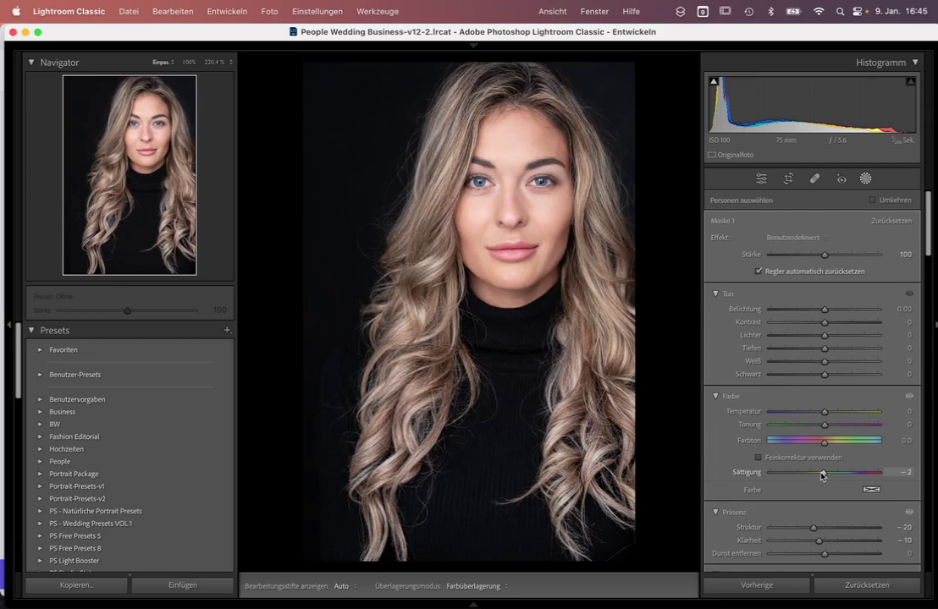
pyautogui.moveTo(823, 475); pyautogui.dragTo(815, 473)
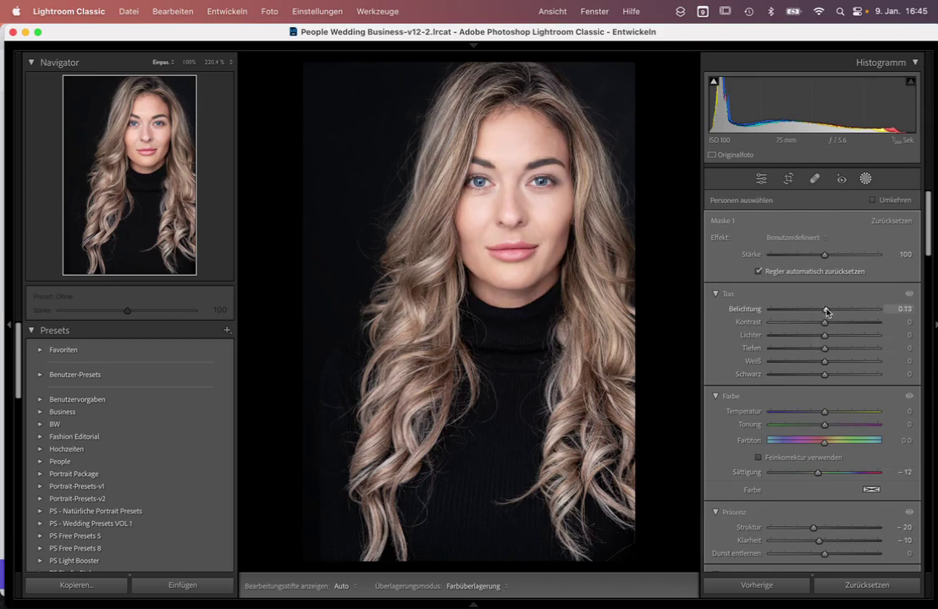
pyautogui.moveTo(825, 311); pyautogui.dragTo(829, 309)
pyautogui.rightClick(684, 107)
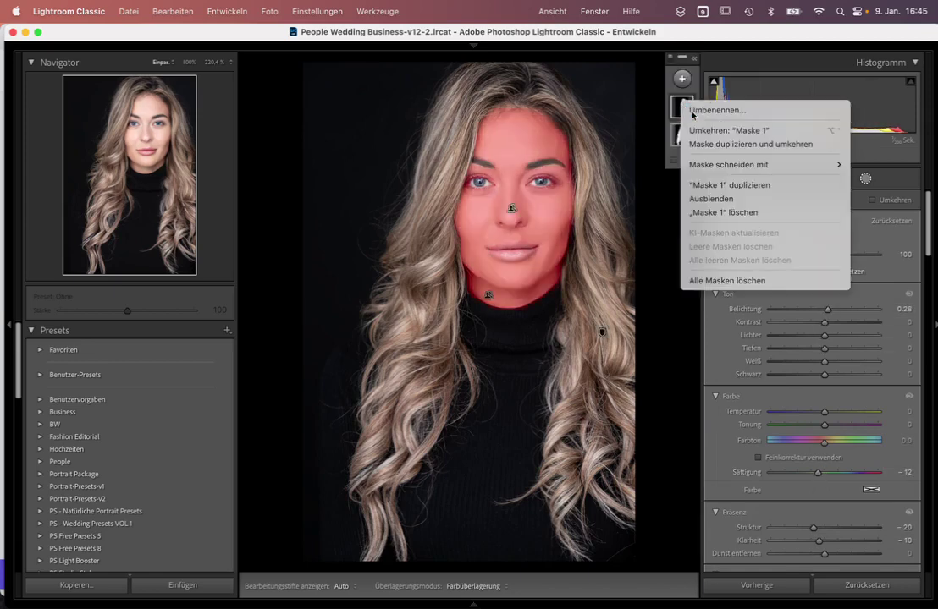
pyautogui.click(686, 109)
pyautogui.write('Haut')
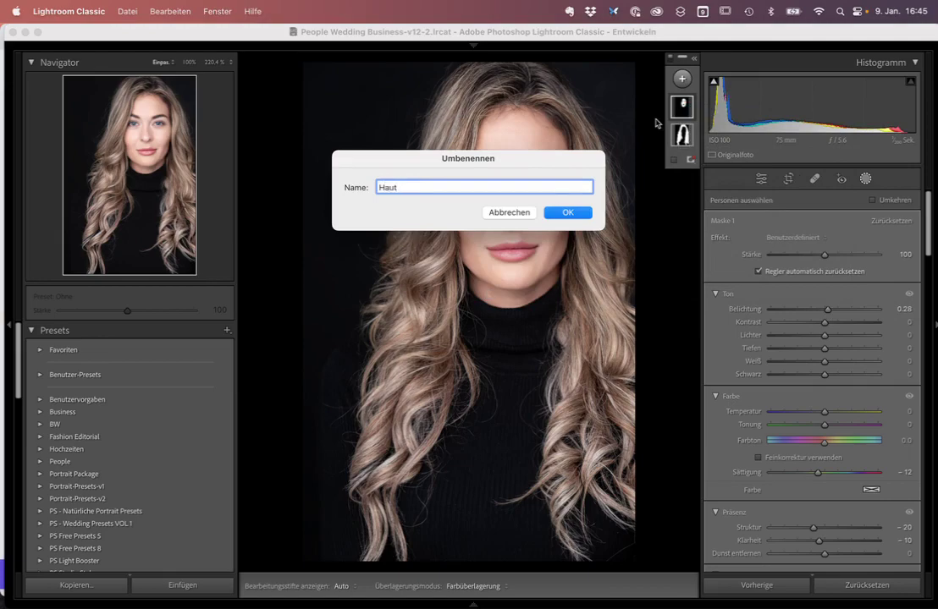
pyautogui.press('Return')
# - Create a new Person 1 mask covering only the lips
pyautogui.click(682, 79)
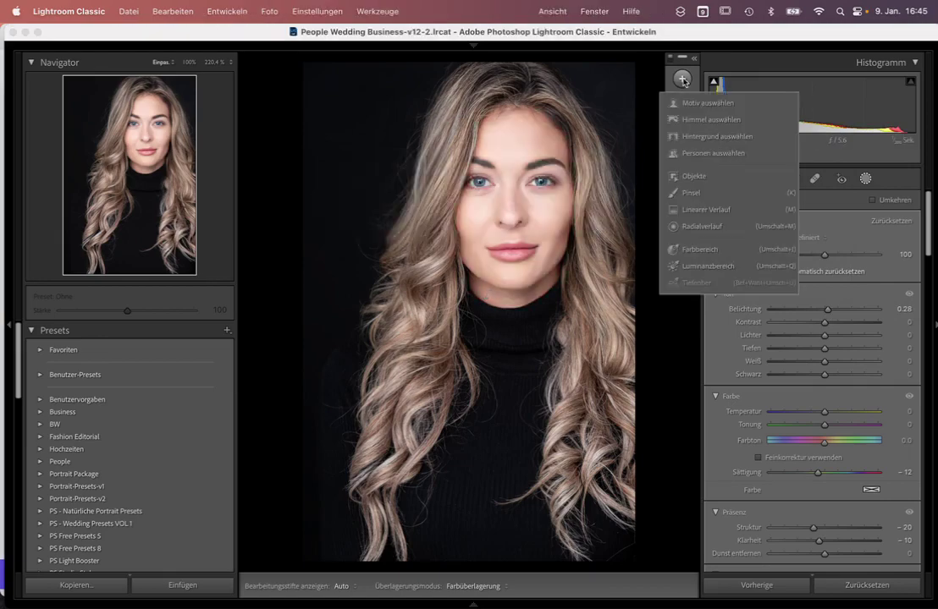
pyautogui.click(708, 154)
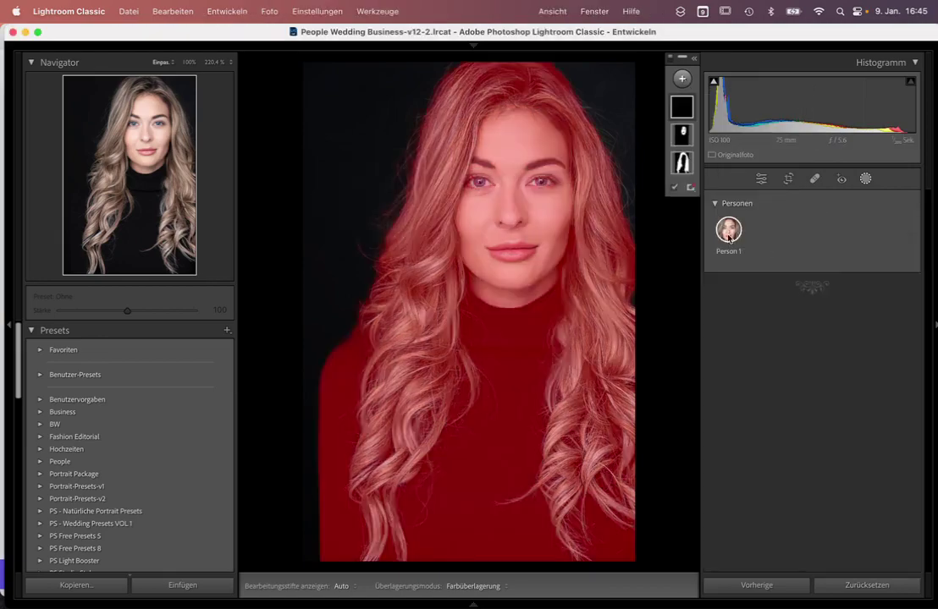
pyautogui.click(728, 230)
pyautogui.click(713, 387)
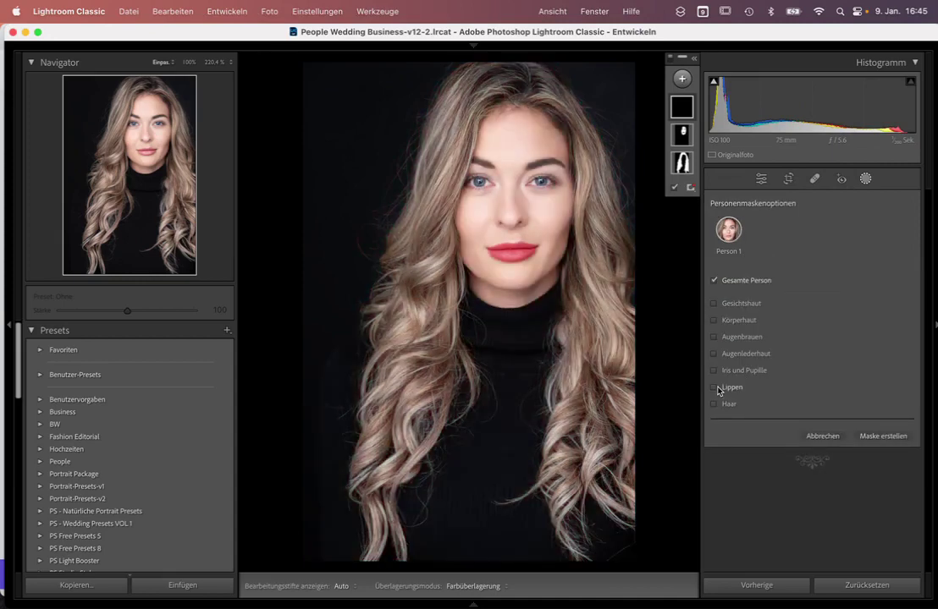
pyautogui.click(868, 434)
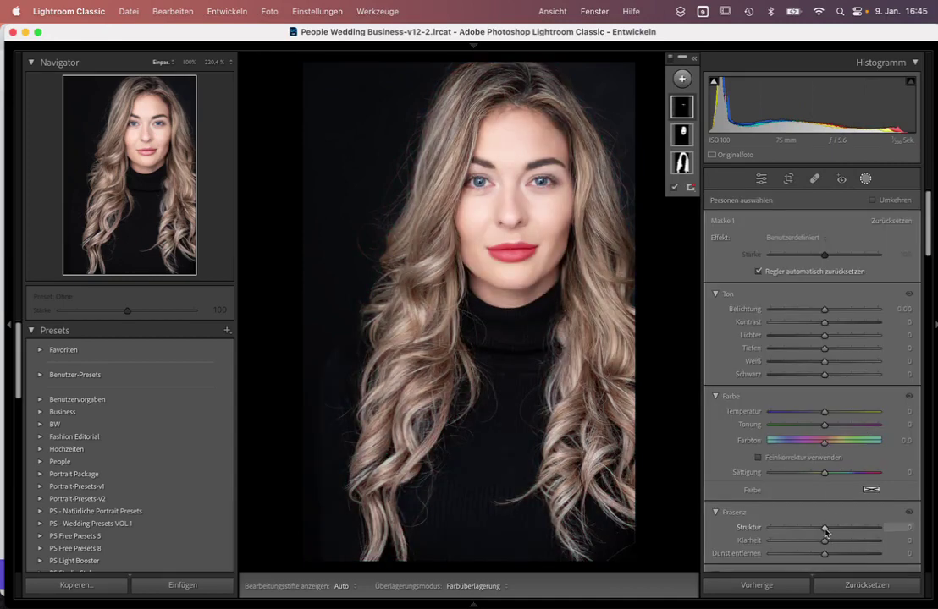
# - Set the lips mask to Contrast 14, Whites 15, Saturation 15, Structure 9, Clarity 10
pyautogui.moveTo(825, 528); pyautogui.dragTo(829, 540)
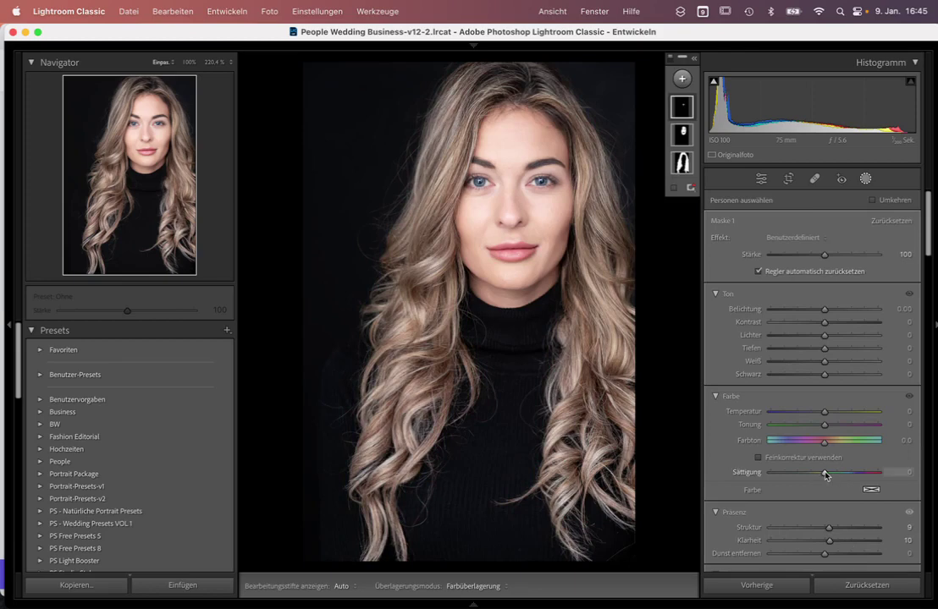
pyautogui.moveTo(825, 472); pyautogui.dragTo(833, 472)
pyautogui.moveTo(824, 322); pyautogui.dragTo(830, 322)
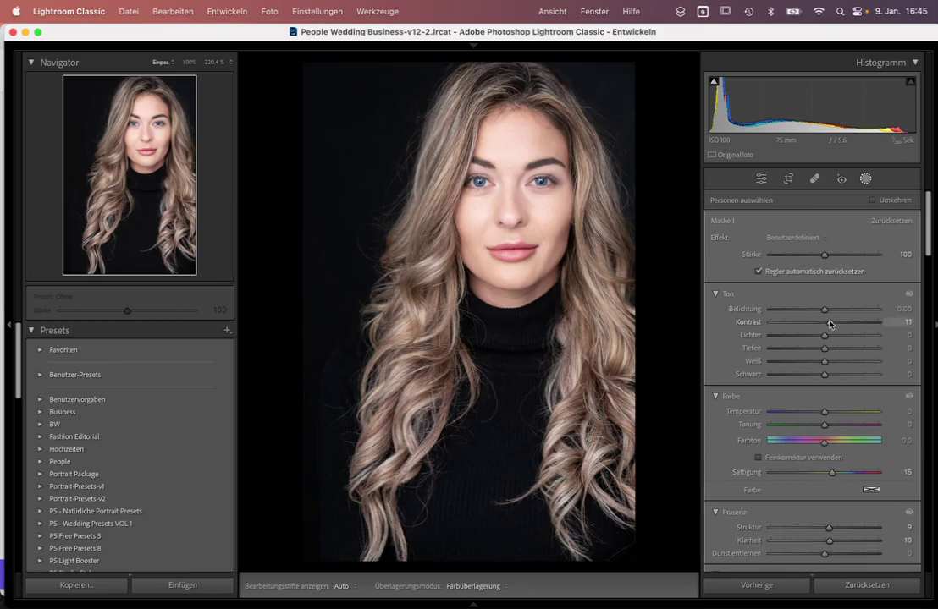
pyautogui.moveTo(826, 365); pyautogui.dragTo(832, 361)
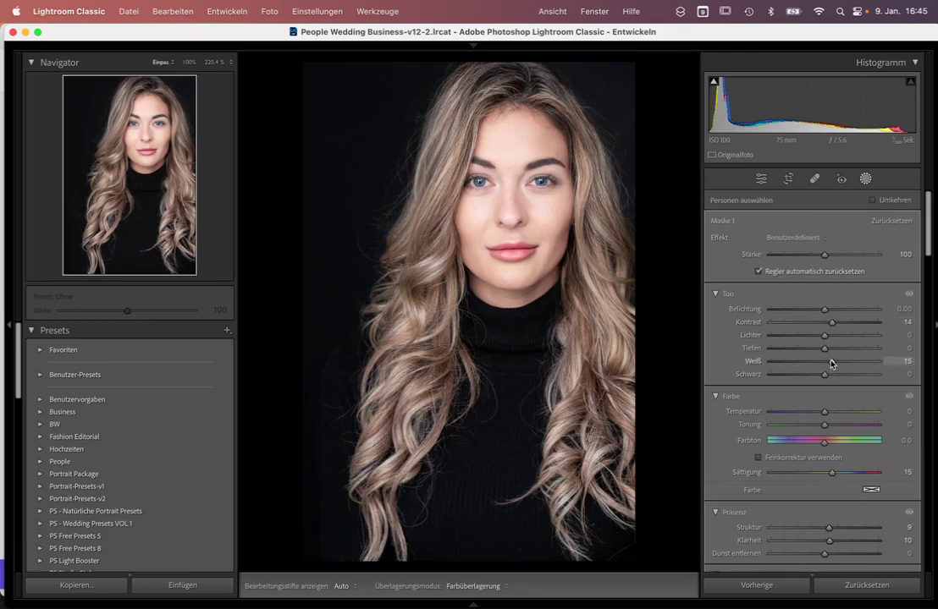
# - Rename the lips mask to Lippen
pyautogui.rightClick(681, 106)
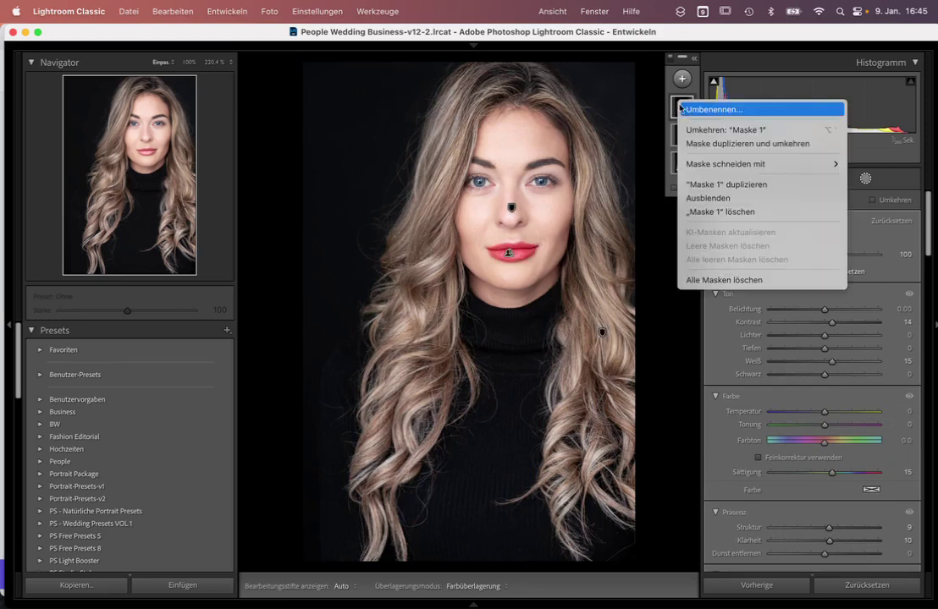
pyautogui.click(711, 109)
pyautogui.write('Lippen')
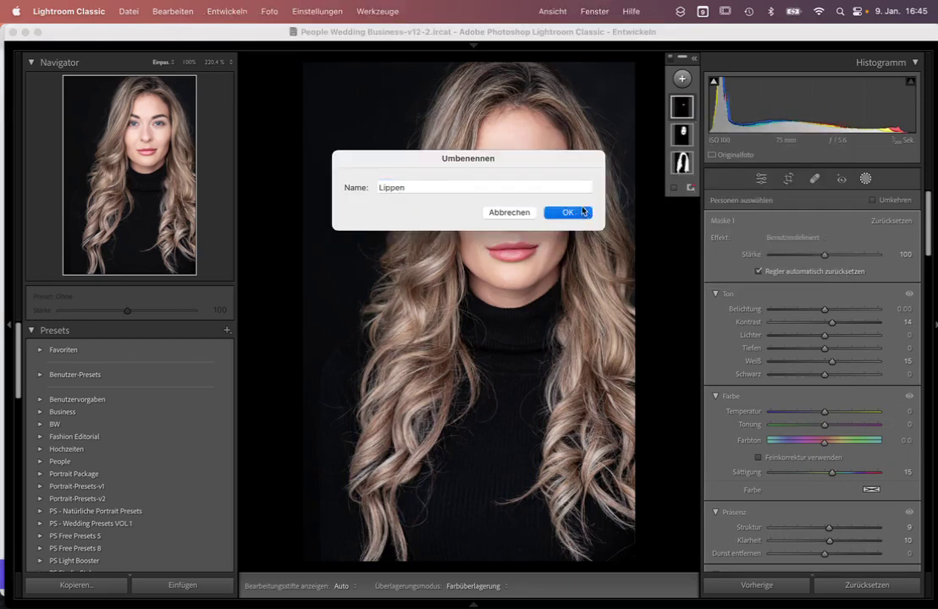
pyautogui.click(581, 215)
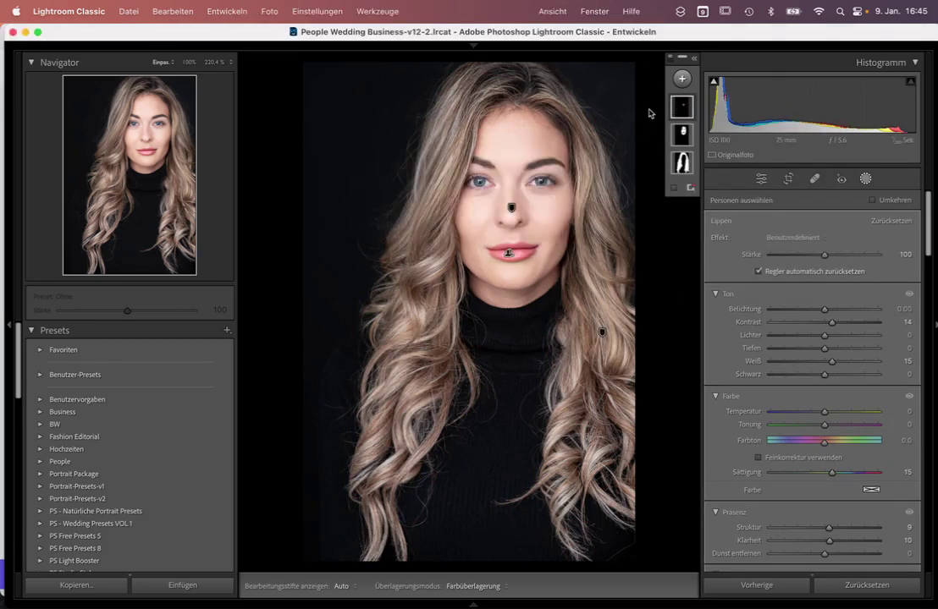
pyautogui.click(682, 78)
# - Create a people mask limited to the irises and pupils
pyautogui.click(711, 153)
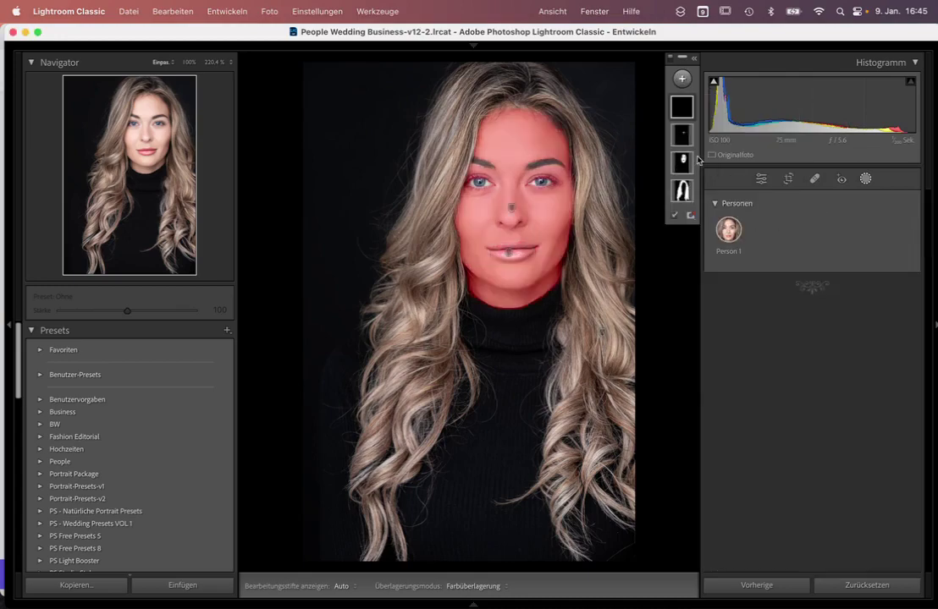
pyautogui.click(715, 370)
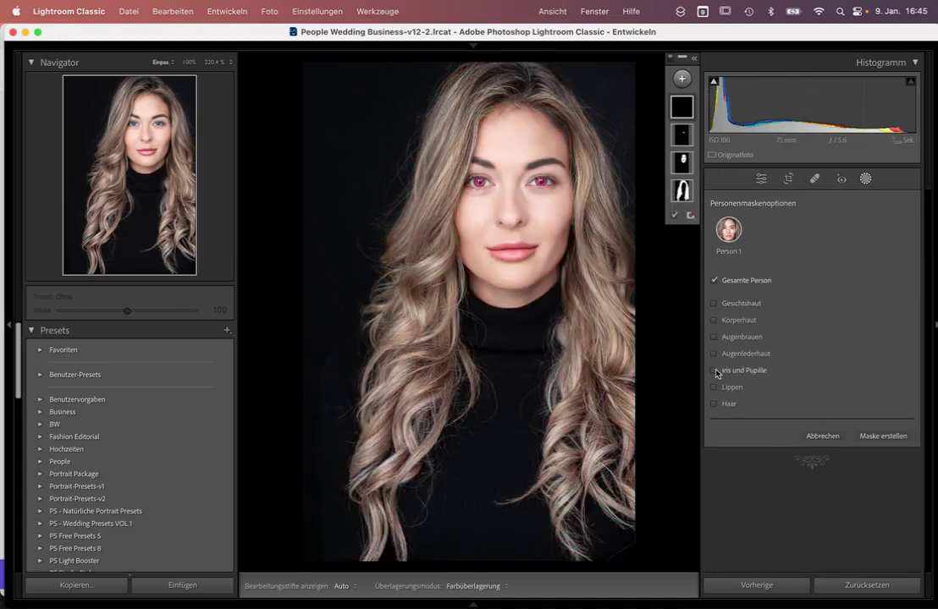
pyautogui.click(881, 436)
# - Set the eye mask to Sharpness 22, Structure 7, Saturation 24, Exposure 0.26, Highlights 10, Whites 12
pyautogui.scroll(-3, 825, 474)
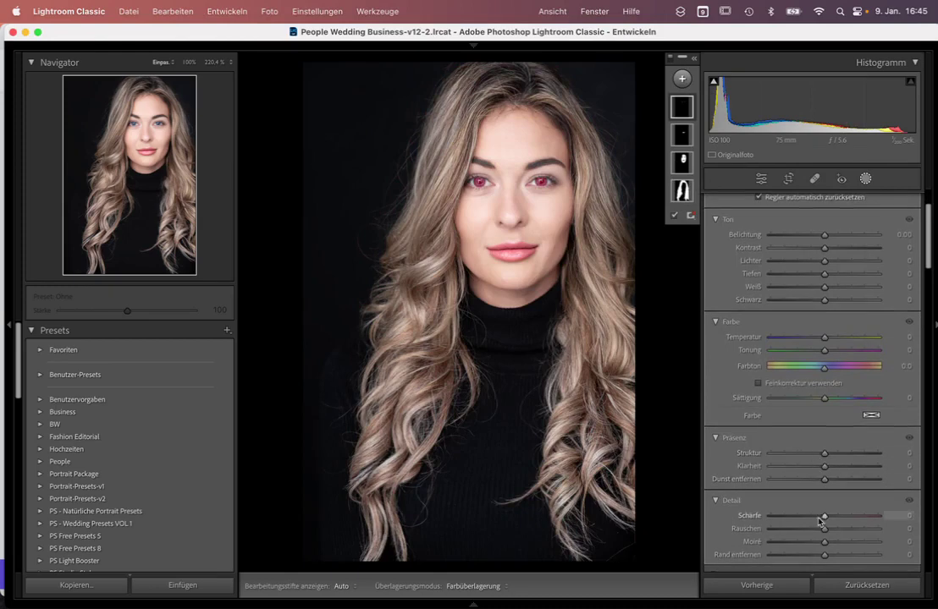
pyautogui.moveTo(826, 519); pyautogui.dragTo(835, 518)
pyautogui.moveTo(825, 453); pyautogui.dragTo(827, 453)
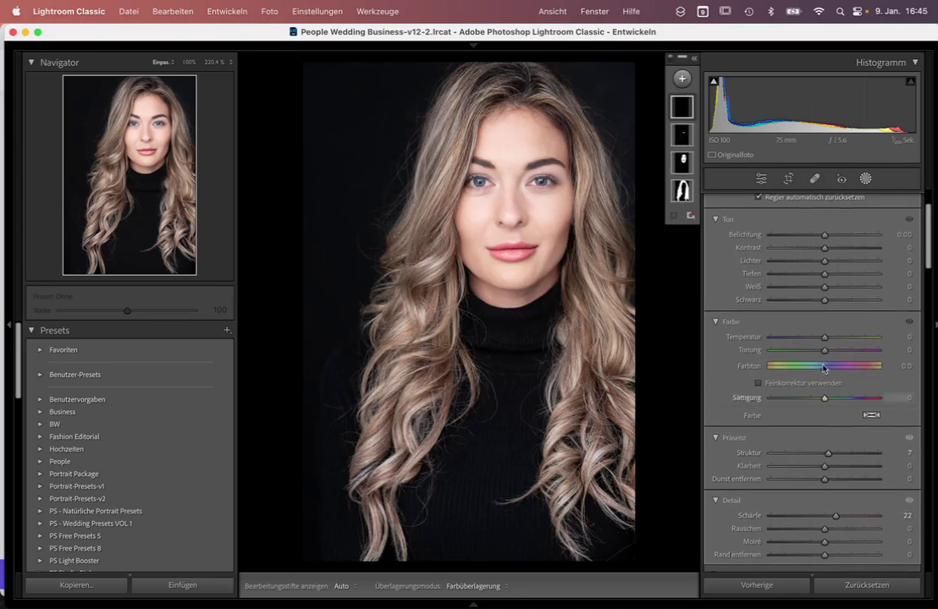
pyautogui.moveTo(824, 398); pyautogui.dragTo(837, 397)
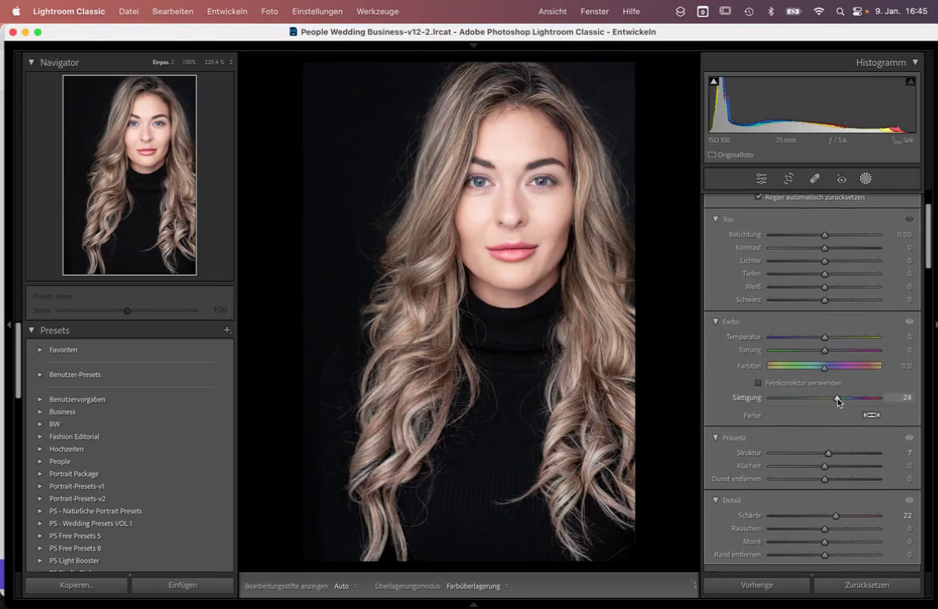
pyautogui.scroll(2, 834, 314)
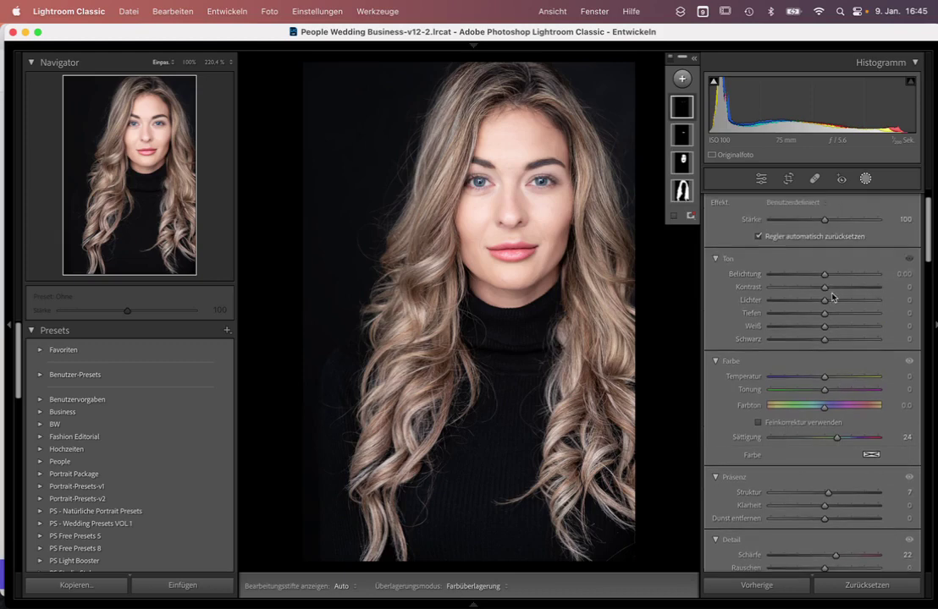
pyautogui.moveTo(826, 275); pyautogui.dragTo(828, 276)
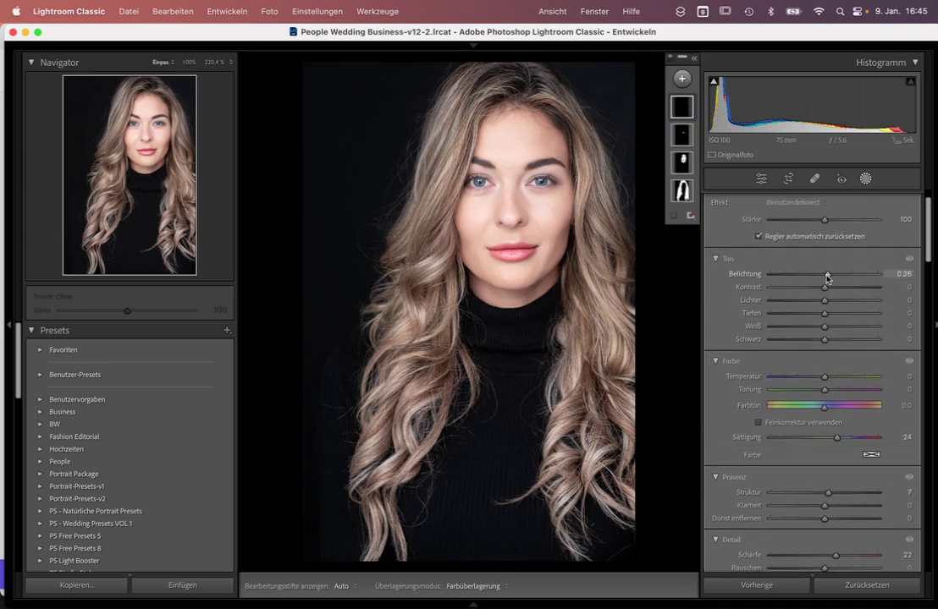
pyautogui.moveTo(825, 326); pyautogui.dragTo(830, 299)
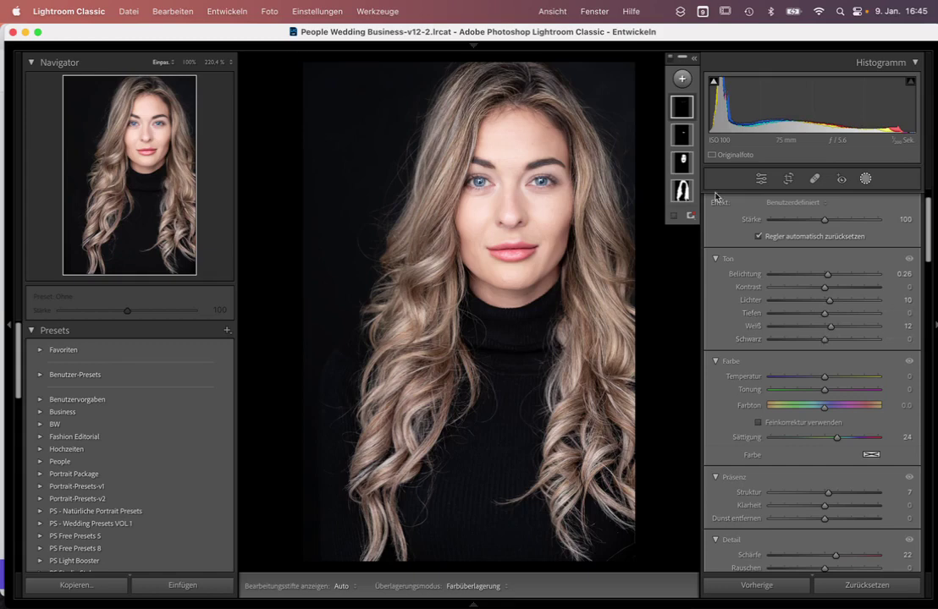
# - Rename the eye mask to Augen
pyautogui.rightClick(695, 114)
pyautogui.click(695, 112)
pyautogui.write('Augen')
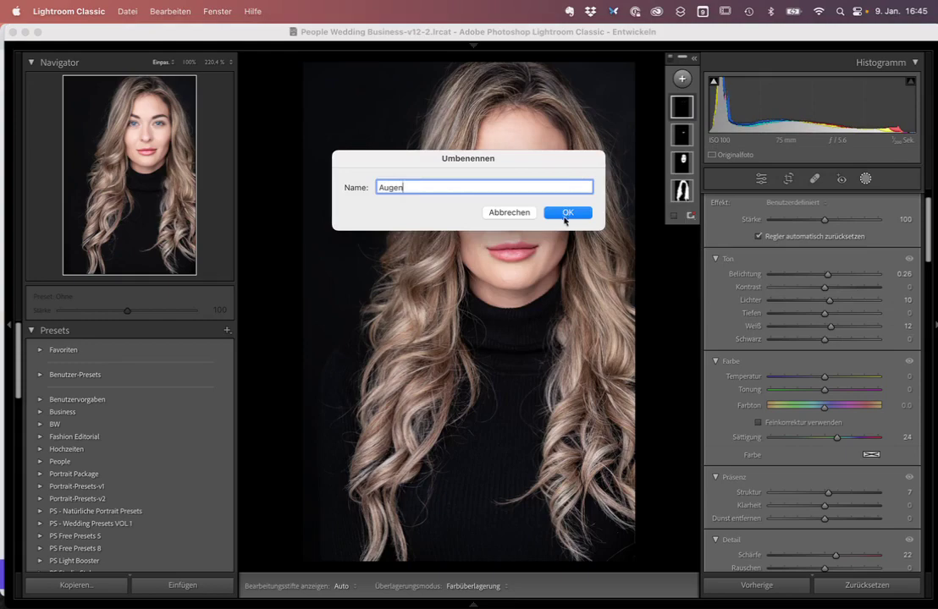
pyautogui.click(566, 213)
pyautogui.click(683, 79)
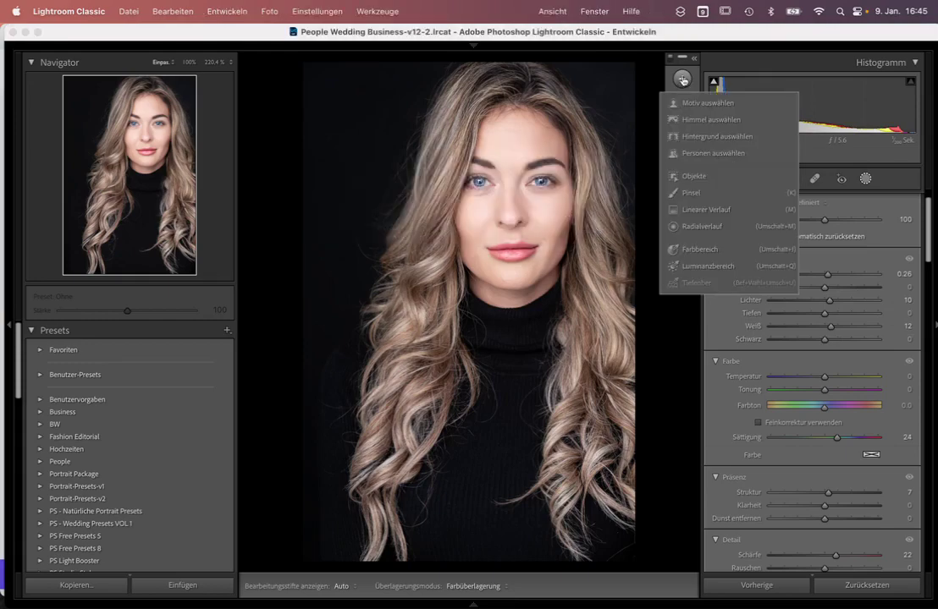
# - Create a Person 1 mask restricted to the eyebrows
pyautogui.click(707, 154)
pyautogui.click(730, 235)
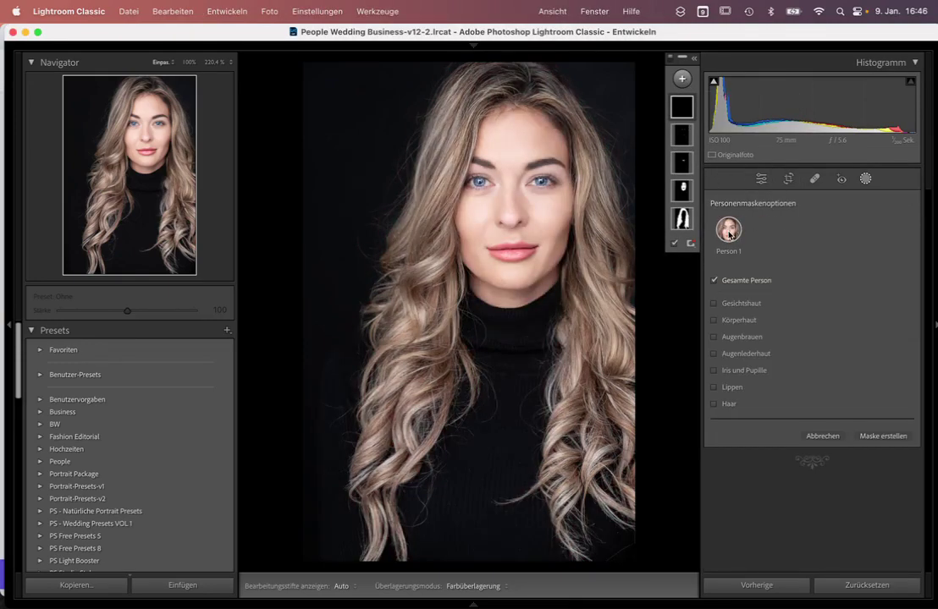
pyautogui.click(720, 337)
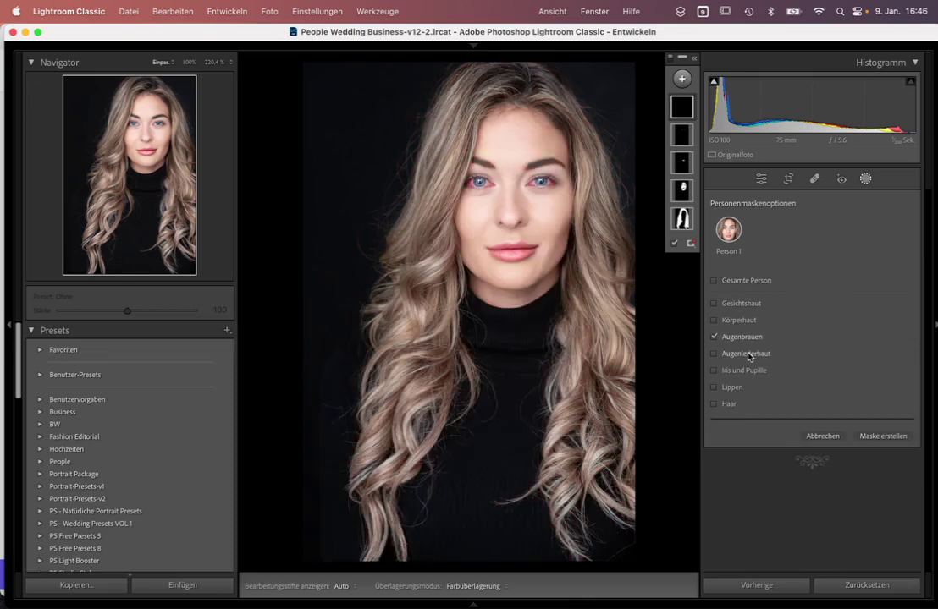
pyautogui.click(883, 436)
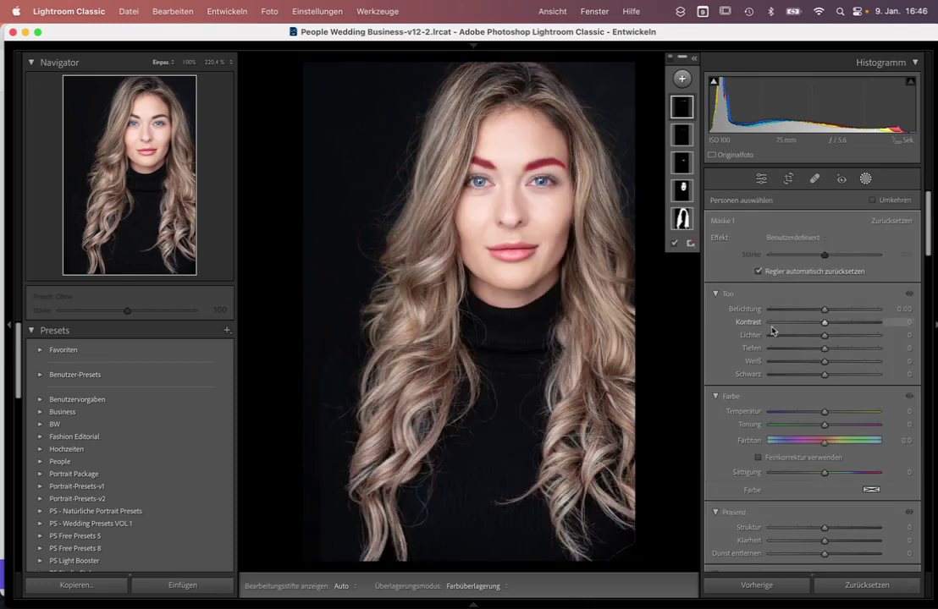
# - Set the eyebrow mask to Shadows -25, Blacks -21, Structure 10, Clarity 20, and rename it
pyautogui.moveTo(825, 375)
pyautogui.mouseDown()
pyautogui.moveTo(813, 376)
pyautogui.moveTo(810, 348)
pyautogui.mouseUp()
pyautogui.scroll(-2, 816, 364)
pyautogui.moveTo(829, 476); pyautogui.dragTo(831, 471)
pyautogui.moveTo(824, 484); pyautogui.dragTo(835, 484)
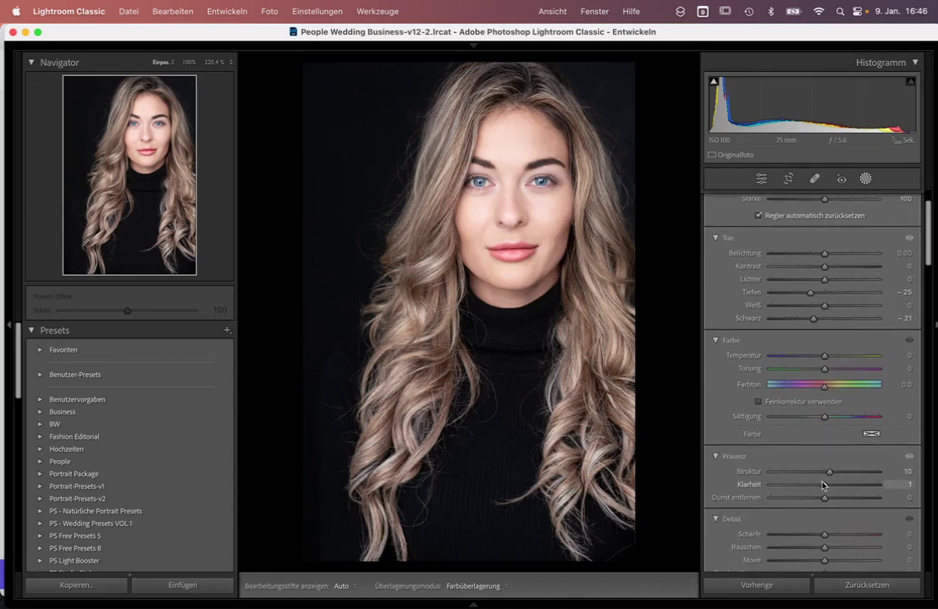
pyautogui.rightClick(682, 107)
pyautogui.click(692, 113)
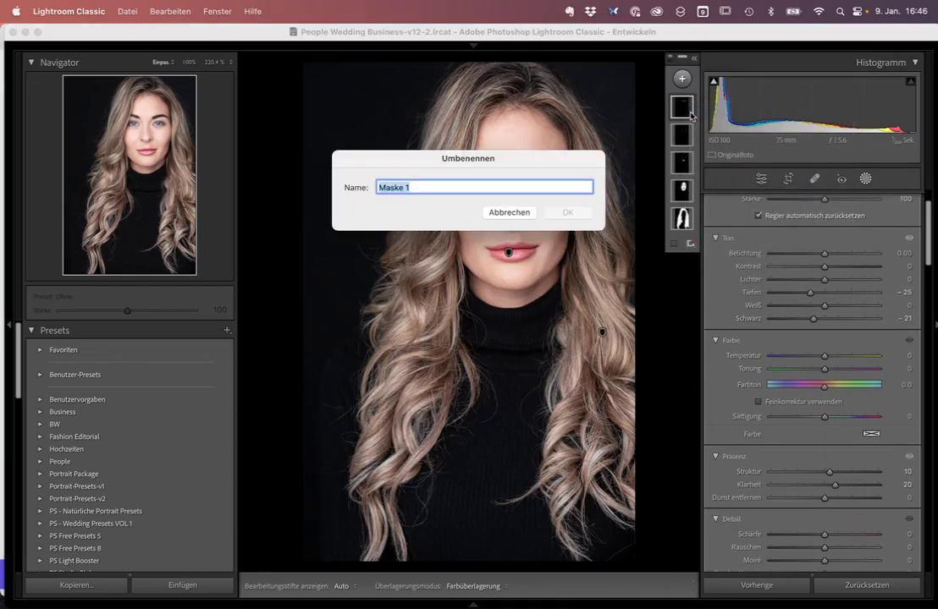
pyautogui.write('Augenbrauen')
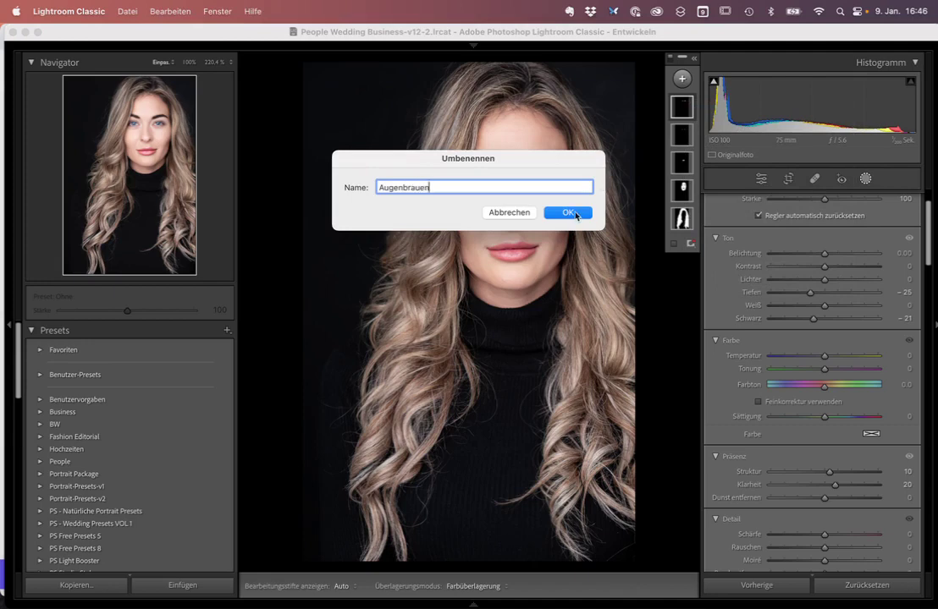
pyautogui.click(566, 212)
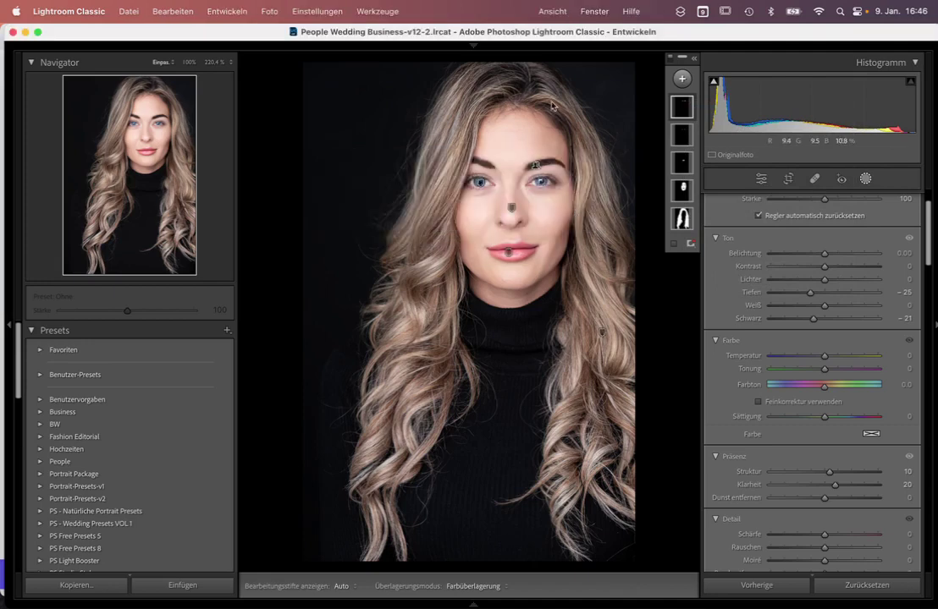
# - Start a new develop preset and place it in the People group
pyautogui.click(867, 179)
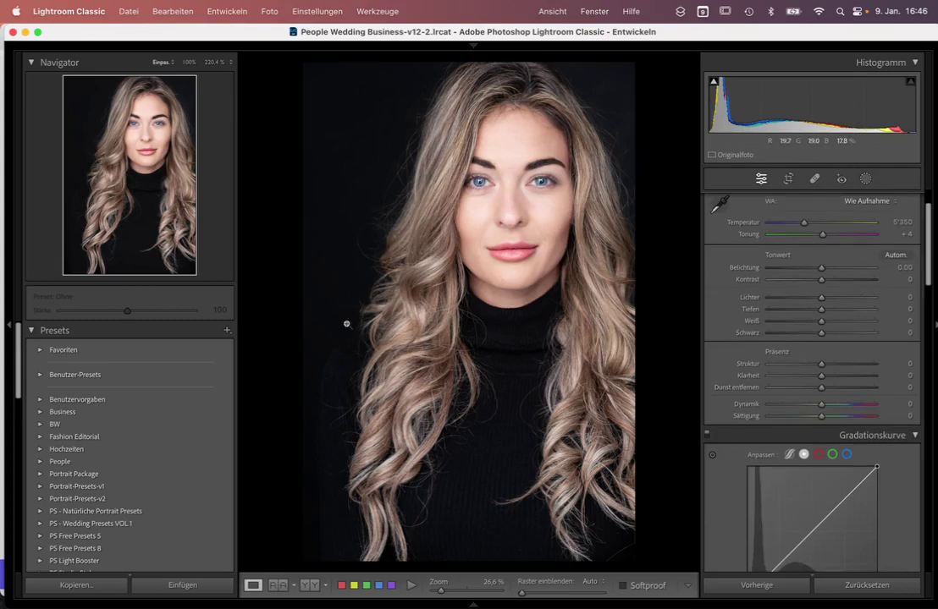
pyautogui.click(227, 331)
pyautogui.click(245, 341)
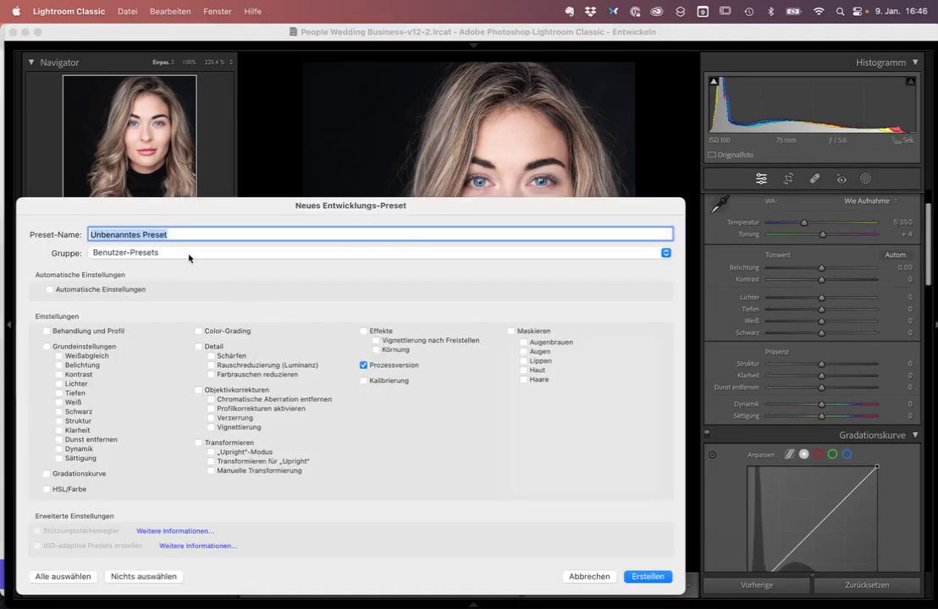
pyautogui.click(182, 254)
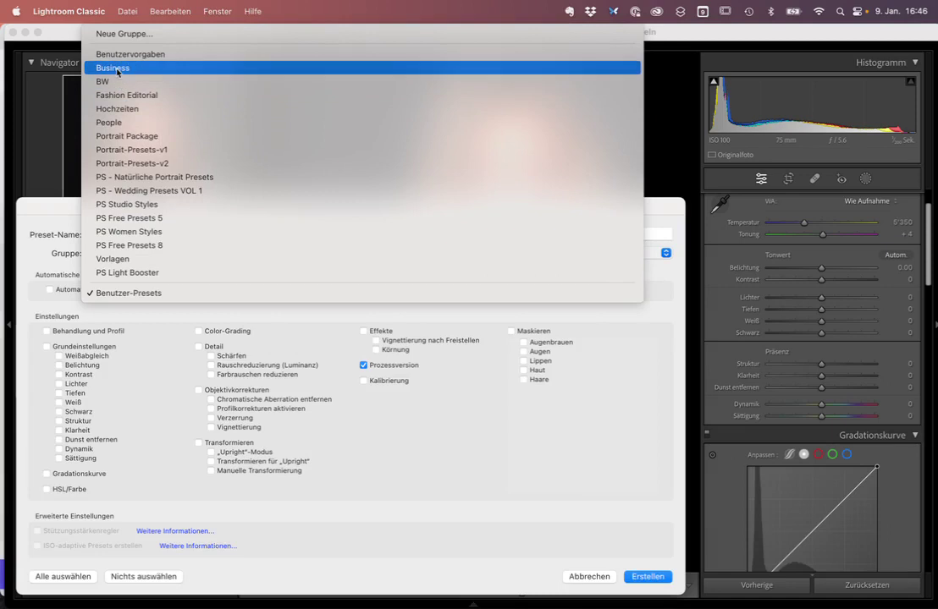
pyautogui.click(117, 70)
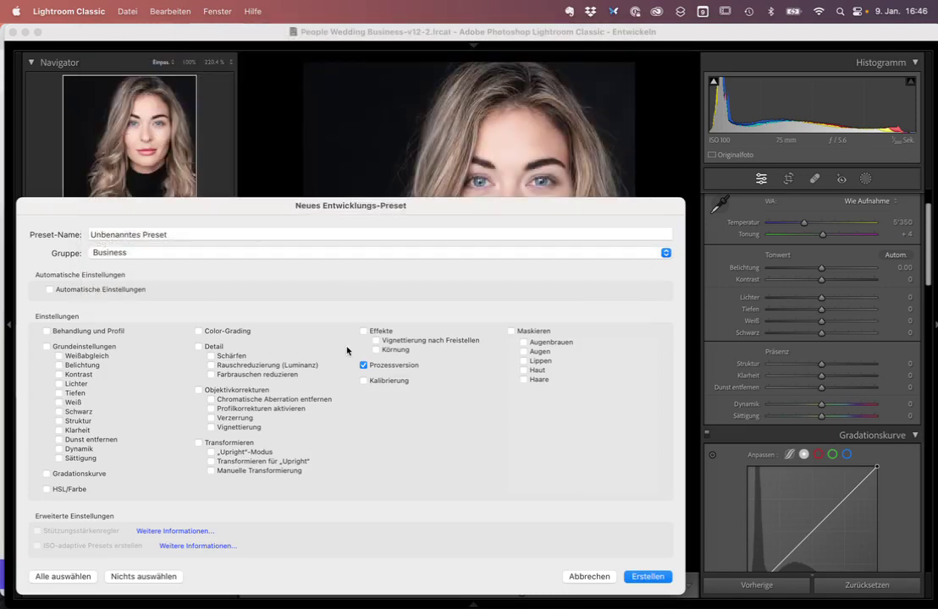
pyautogui.click(110, 253)
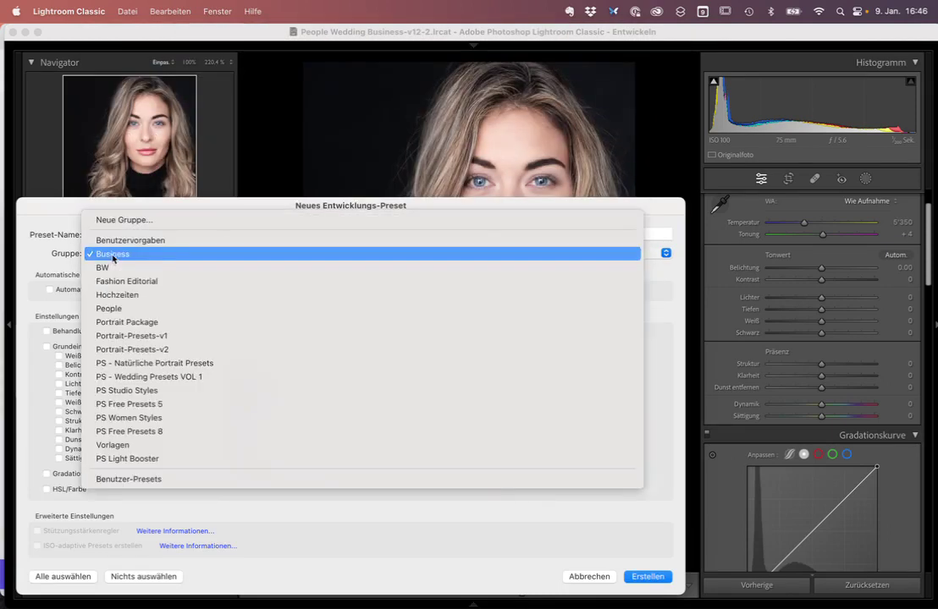
pyautogui.click(120, 307)
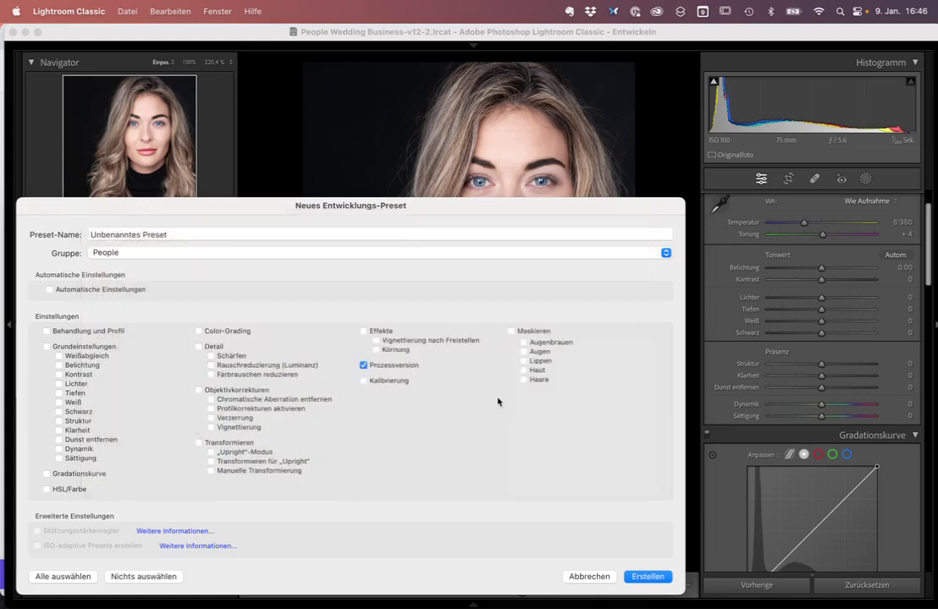
# - Include all masks, exclude process version, and save the preset as 'Beauty Frau'
pyautogui.click(364, 365)
pyautogui.click(510, 331)
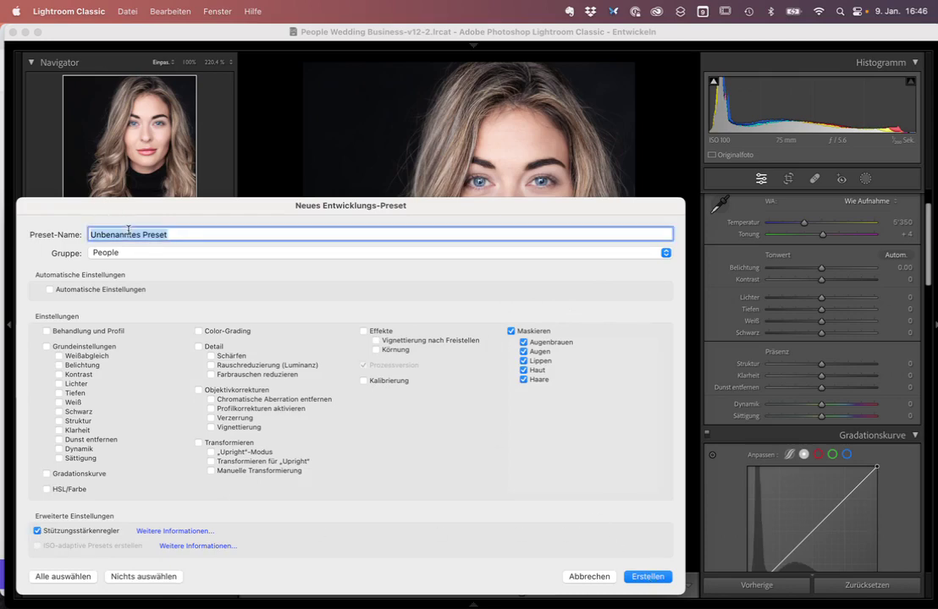
pyautogui.write('Beauty Frau')
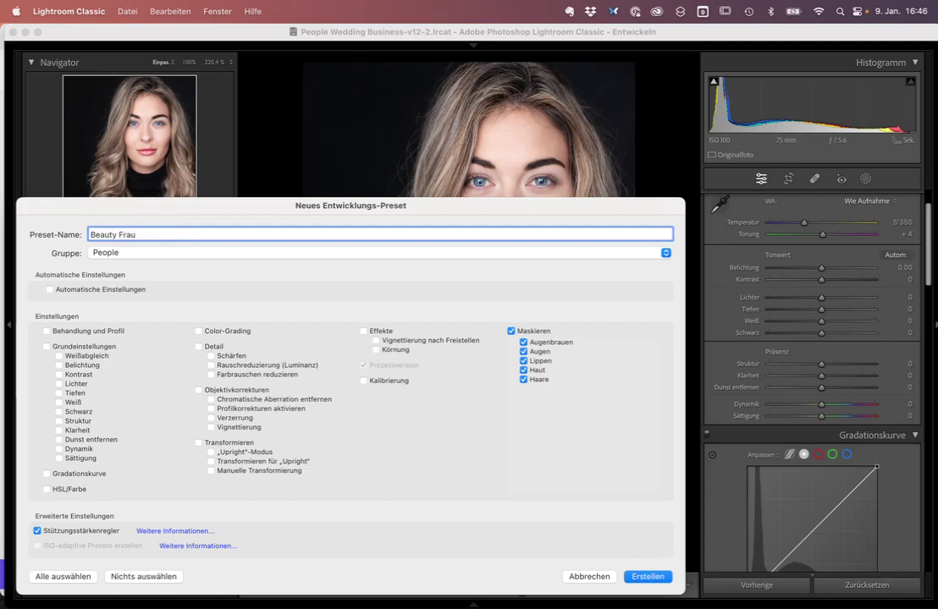
pyautogui.click(648, 577)
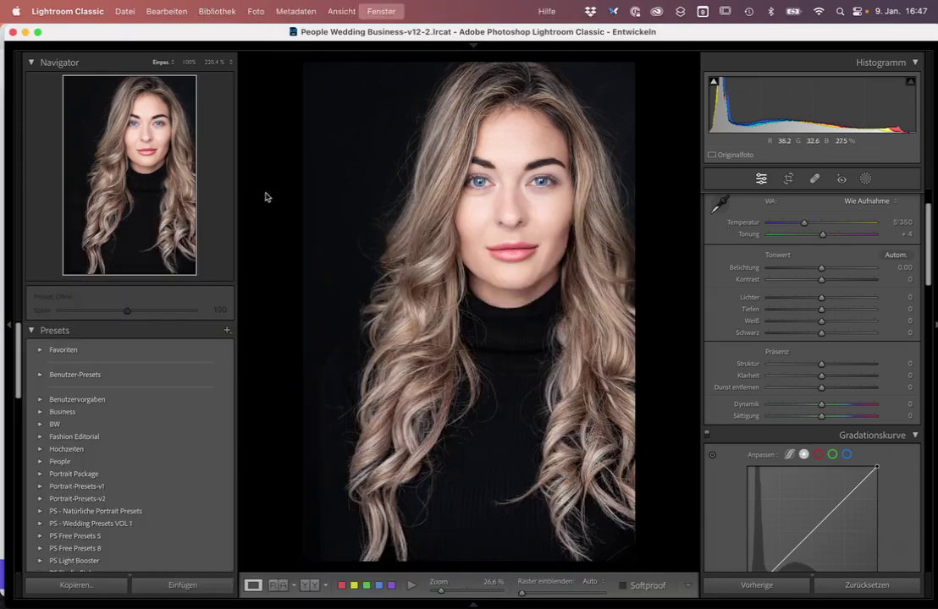
# - Apply Beauty Frau to the second portrait and view a full-screen side-by-side Before/After
pyautogui.press('g')
pyautogui.press('d')
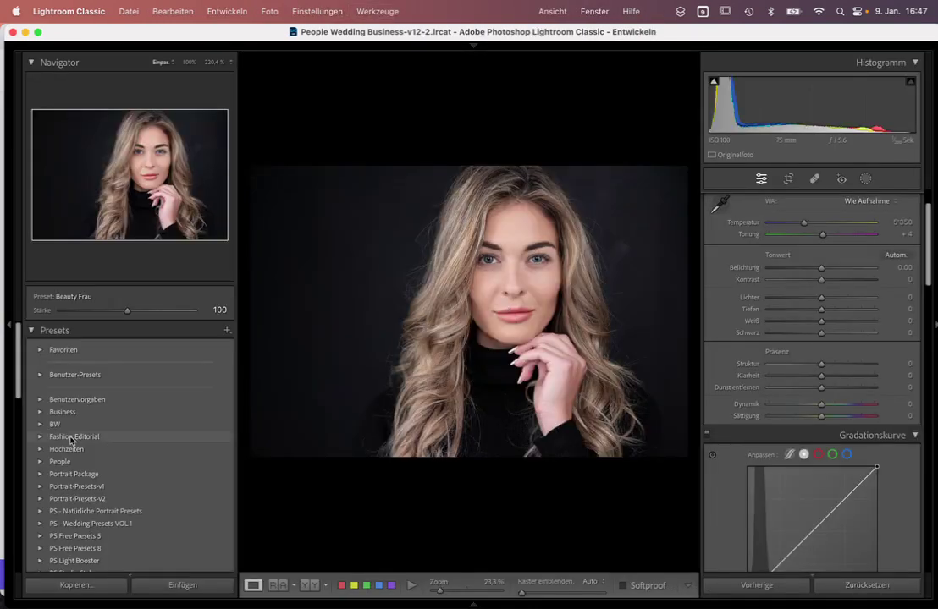
pyautogui.click(40, 463)
pyautogui.scroll(-3, 41, 462)
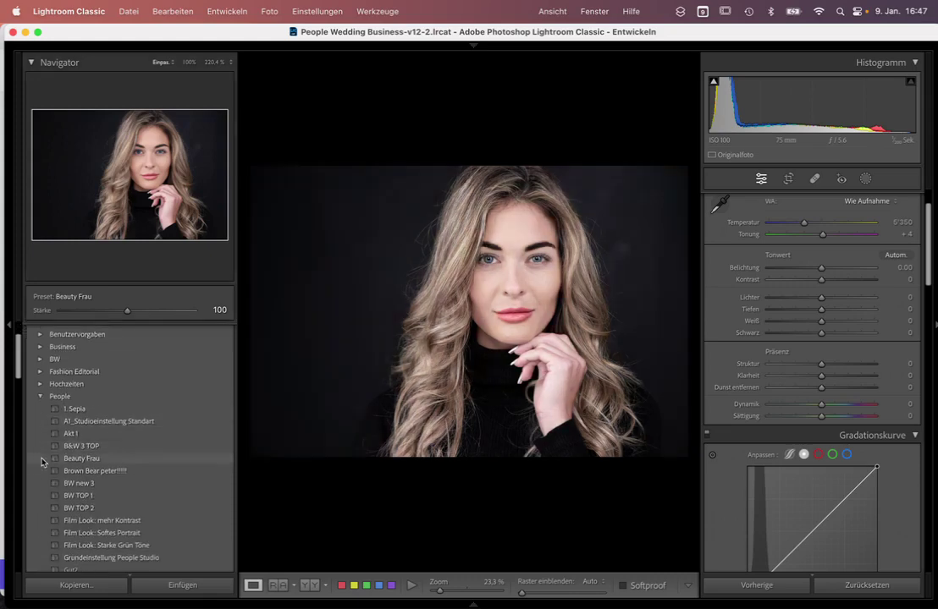
pyautogui.click(76, 458)
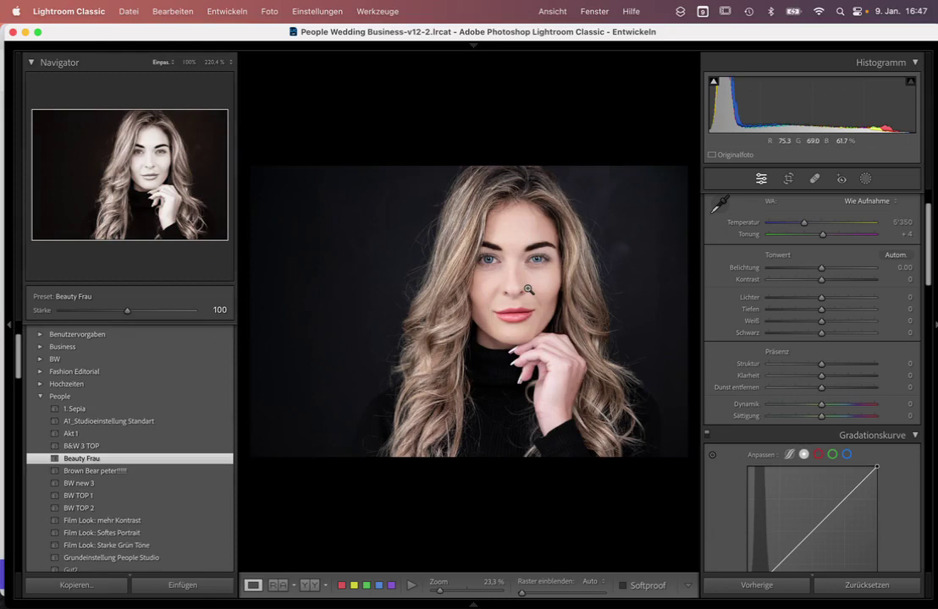
pyautogui.press('y')
pyautogui.press('Tab')
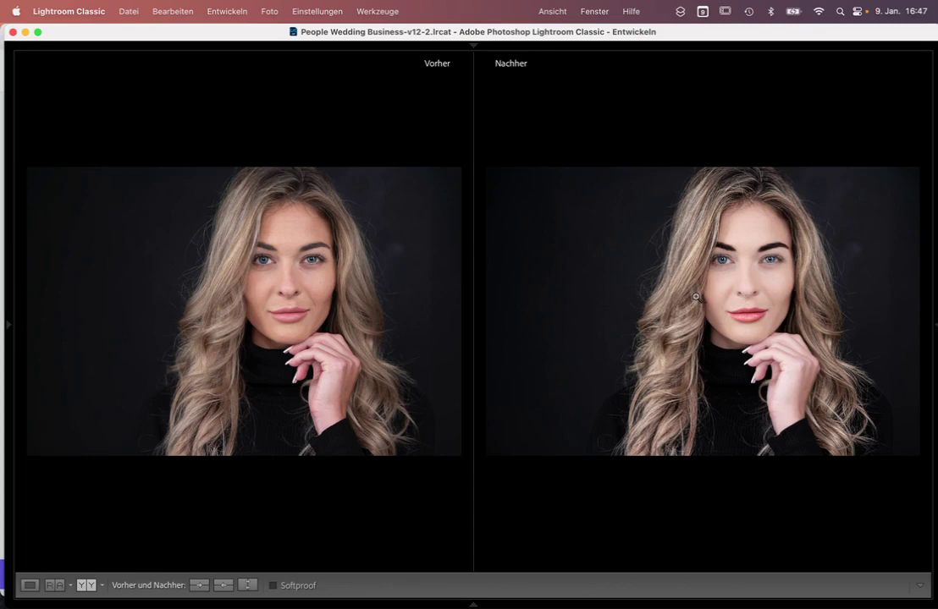
# - Return to the single-photo view with panels and set Beauty Frau's strength to 76
pyautogui.press('y')
pyautogui.hotkey('shift', 'Tab')
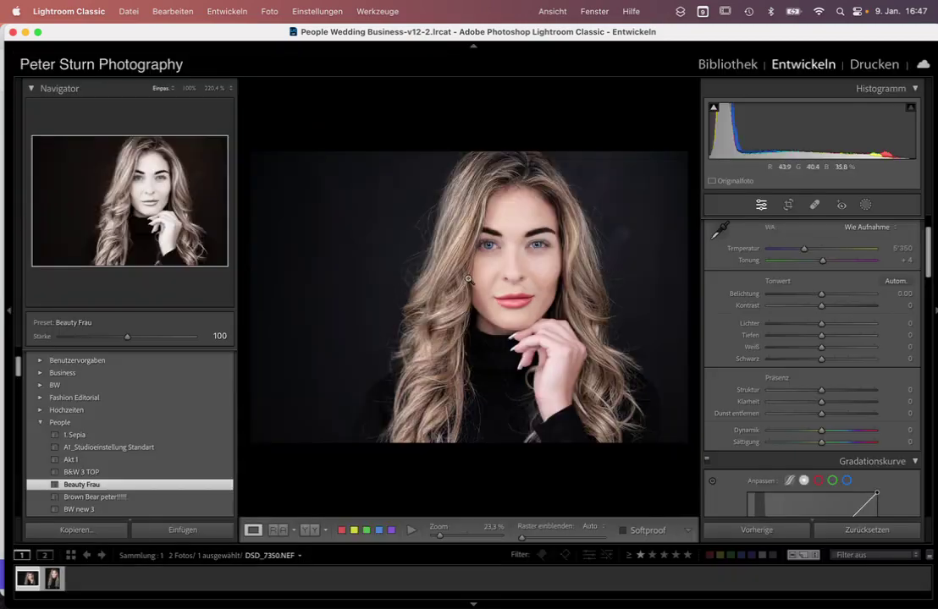
pyautogui.moveTo(128, 339)
pyautogui.mouseDown()
pyautogui.moveTo(66, 339)
pyautogui.moveTo(101, 337)
pyautogui.mouseUp()
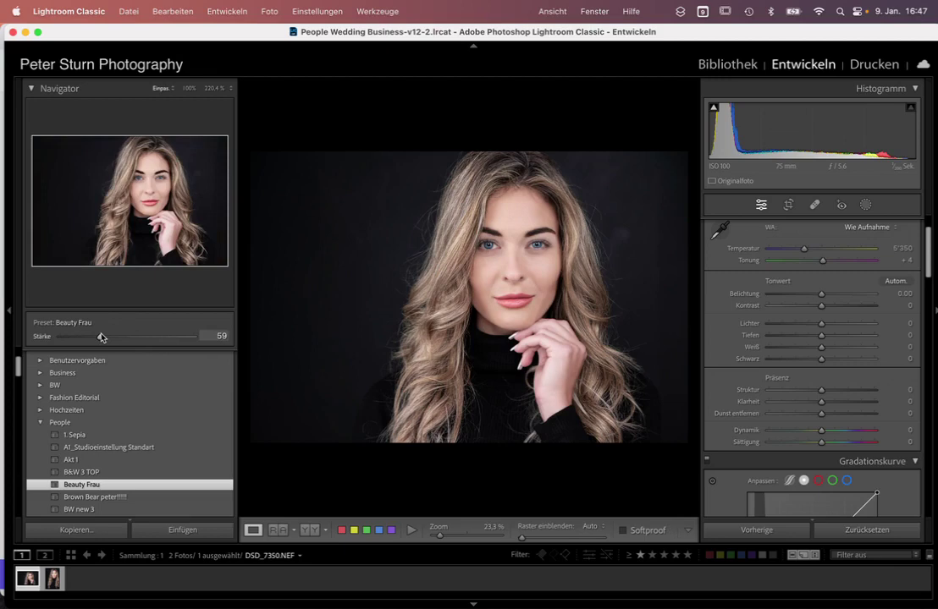
pyautogui.moveTo(102, 337)
pyautogui.mouseDown()
pyautogui.moveTo(94, 336)
pyautogui.moveTo(167, 337)
pyautogui.moveTo(90, 336)
pyautogui.moveTo(112, 337)
pyautogui.mouseUp()
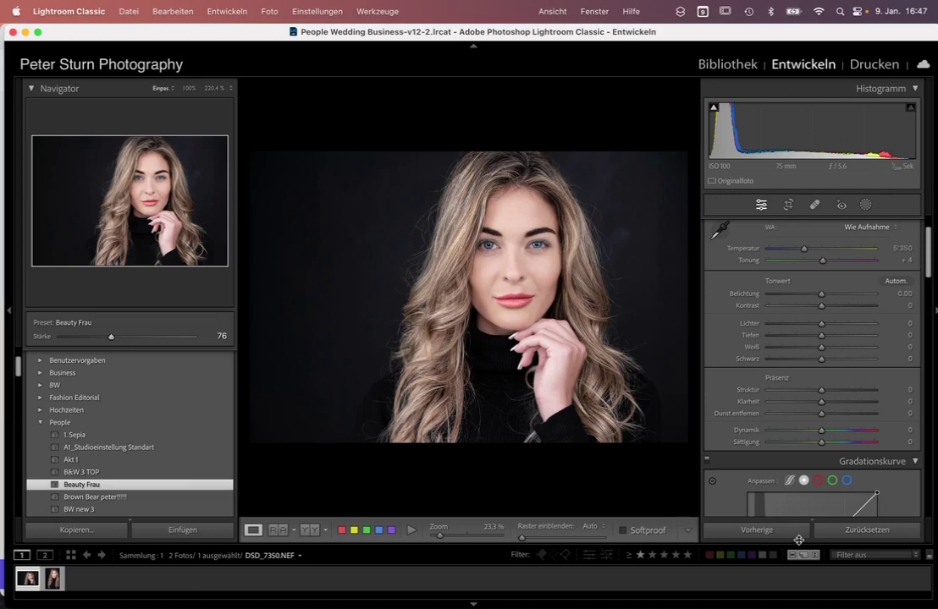
# - Reset the portrait, make it black-and-white with Contrast +38, reapply Beauty Frau, show its masks
pyautogui.click(869, 531)
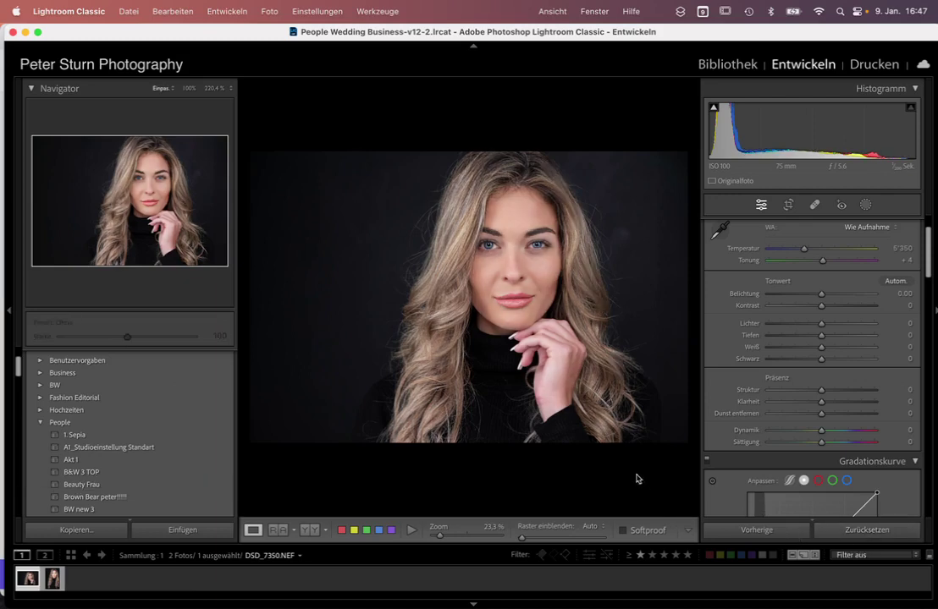
pyautogui.press('v')
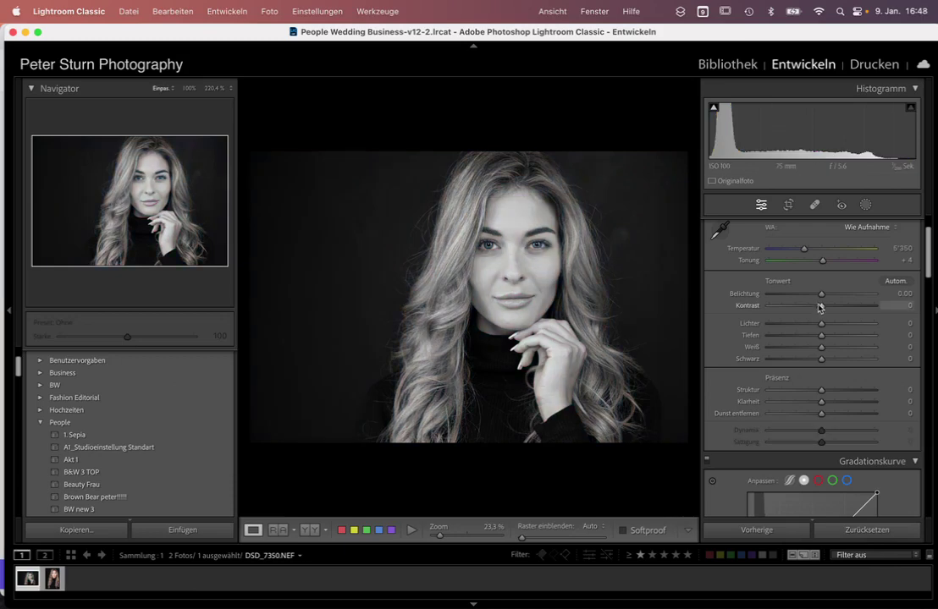
pyautogui.moveTo(820, 306)
pyautogui.mouseDown()
pyautogui.moveTo(841, 305)
pyautogui.moveTo(826, 294)
pyautogui.mouseUp()
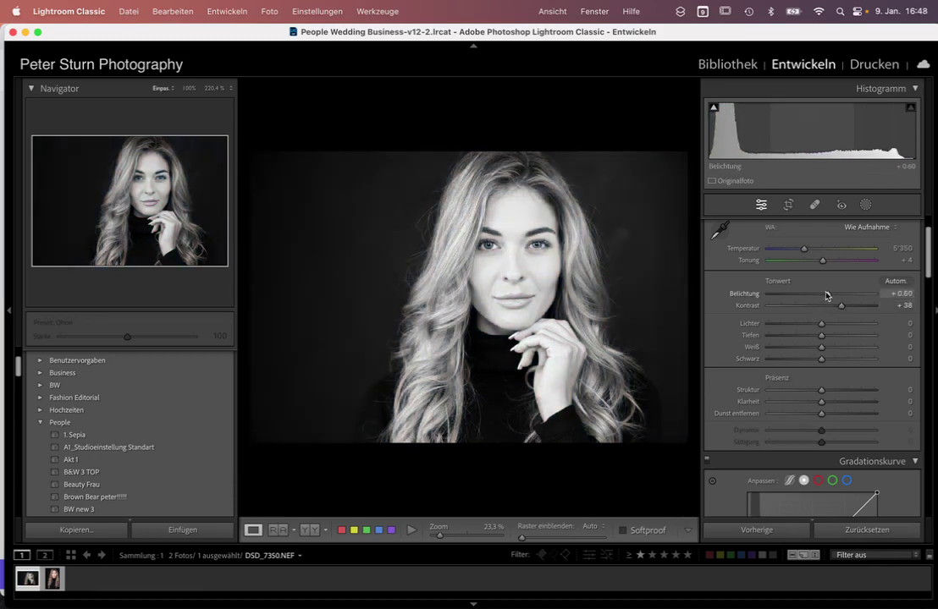
pyautogui.doubleClick(826, 294)
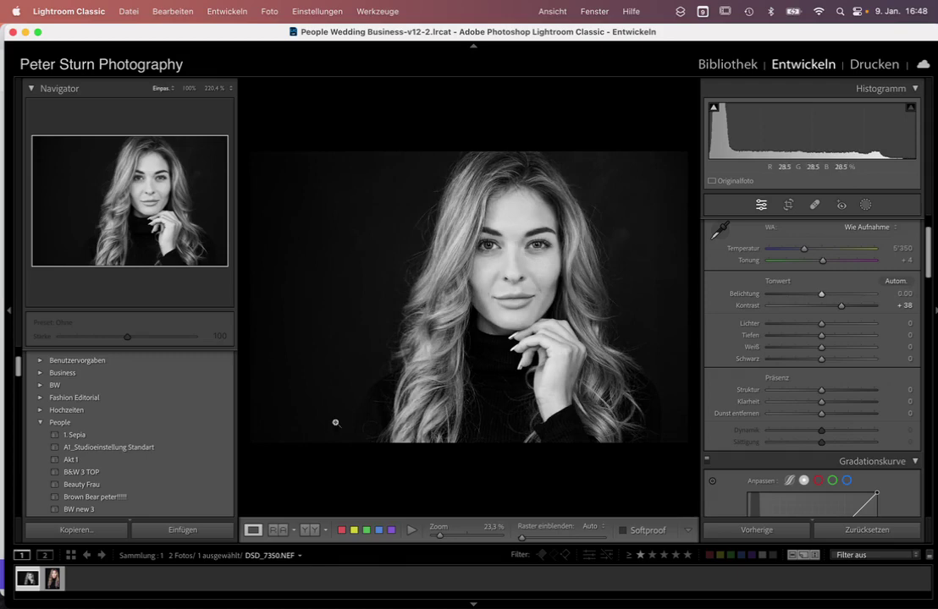
pyautogui.click(92, 487)
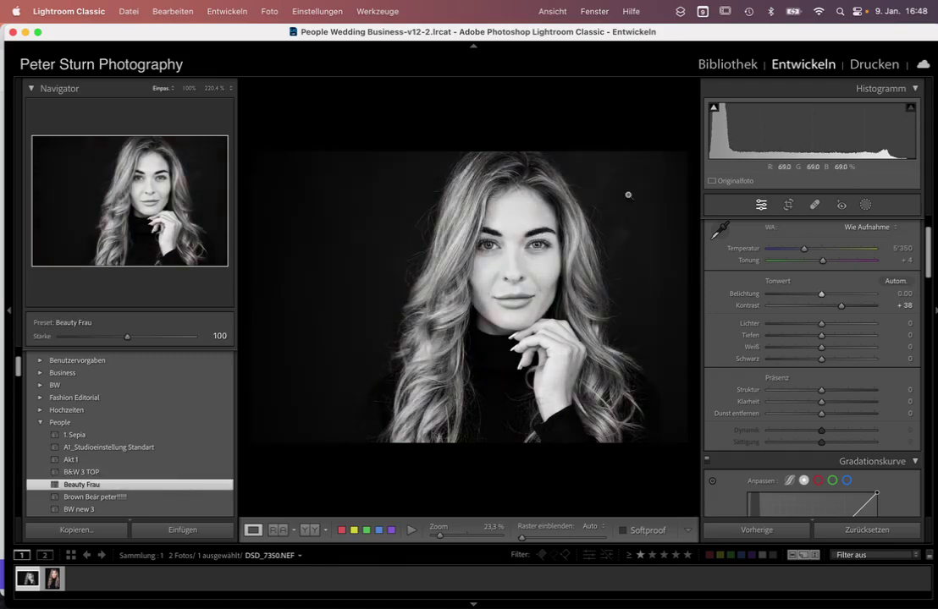
pyautogui.hotkey('shift', 'w')
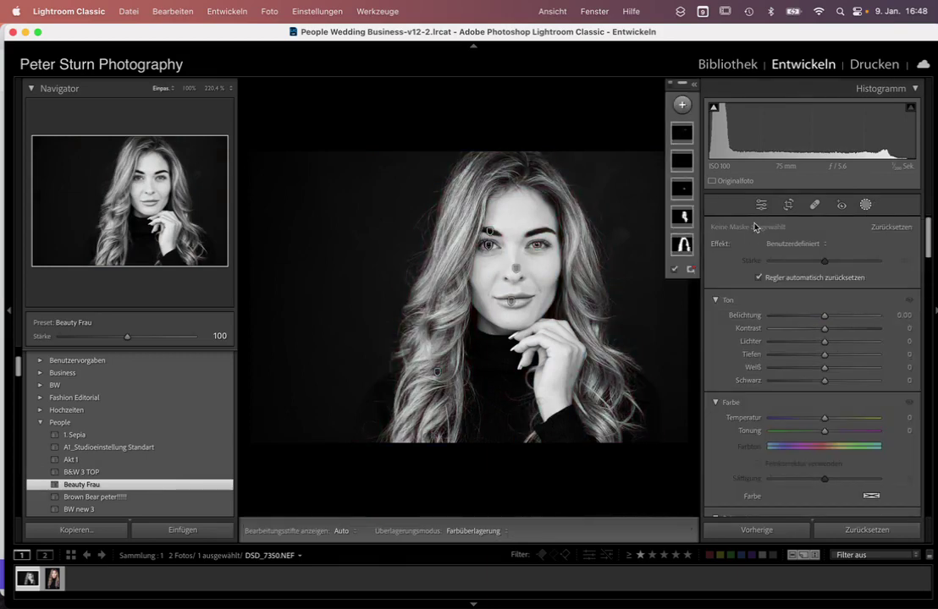
# - Close the masks and raise the Beauty Frau preset strength to 116
pyautogui.click(868, 205)
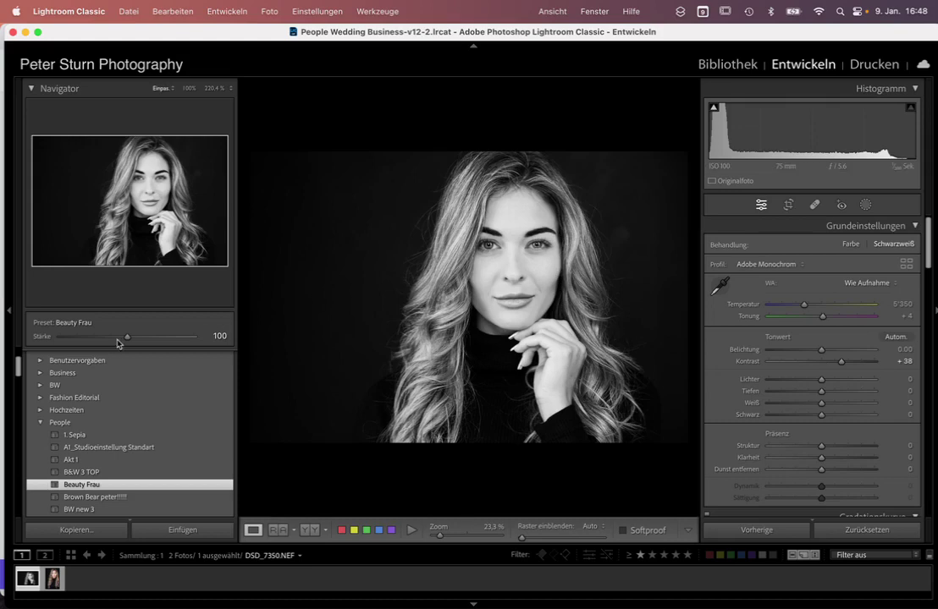
pyautogui.moveTo(118, 342); pyautogui.dragTo(137, 339)
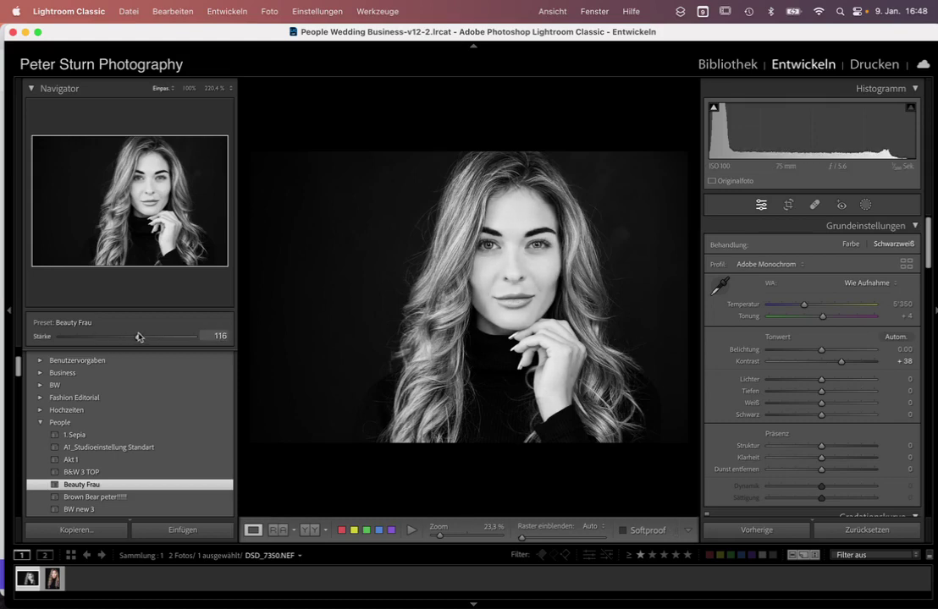
# - Reopen the preset's masks and raise the Haut skin mask's Clarity to 28
pyautogui.click(865, 204)
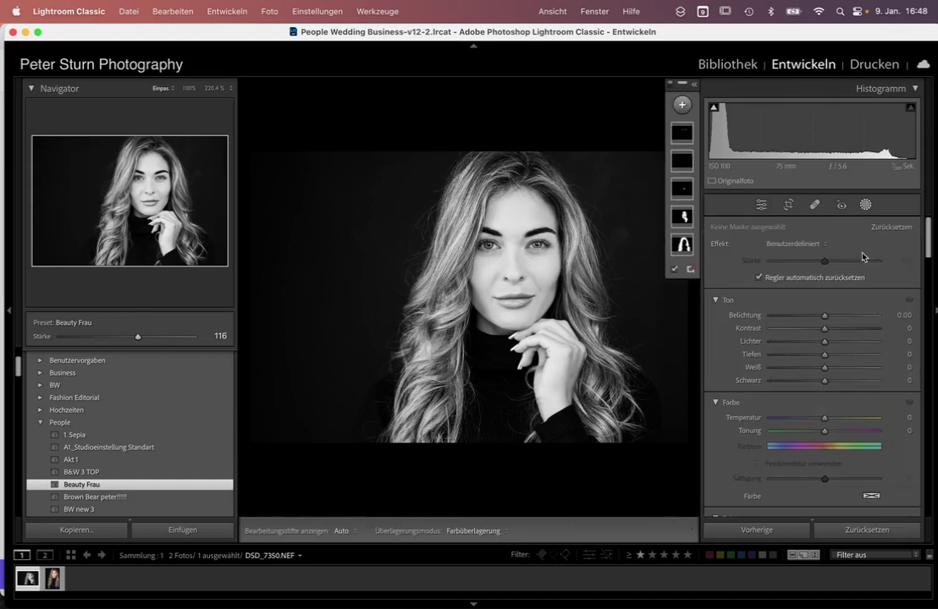
pyautogui.moveTo(682, 217)
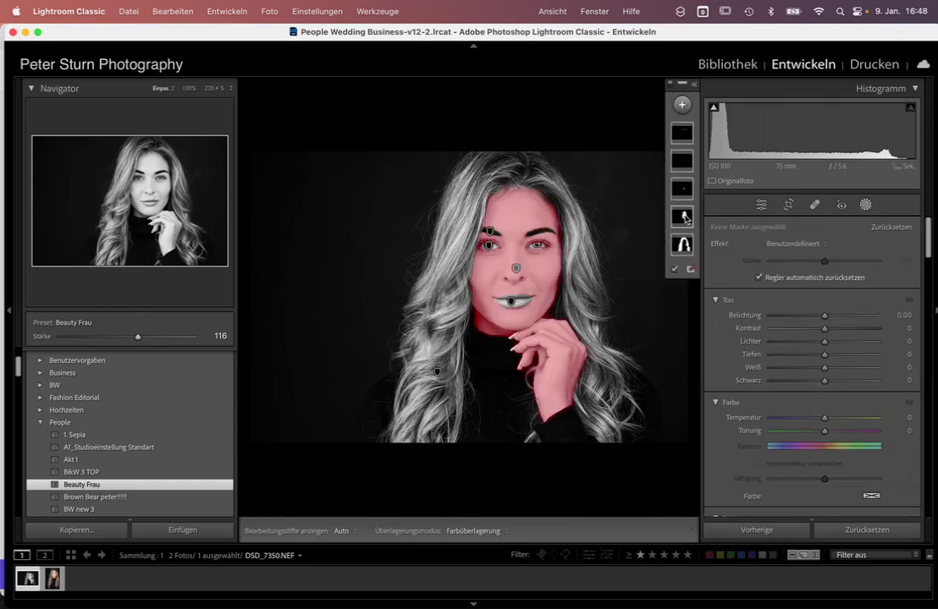
pyautogui.click(684, 217)
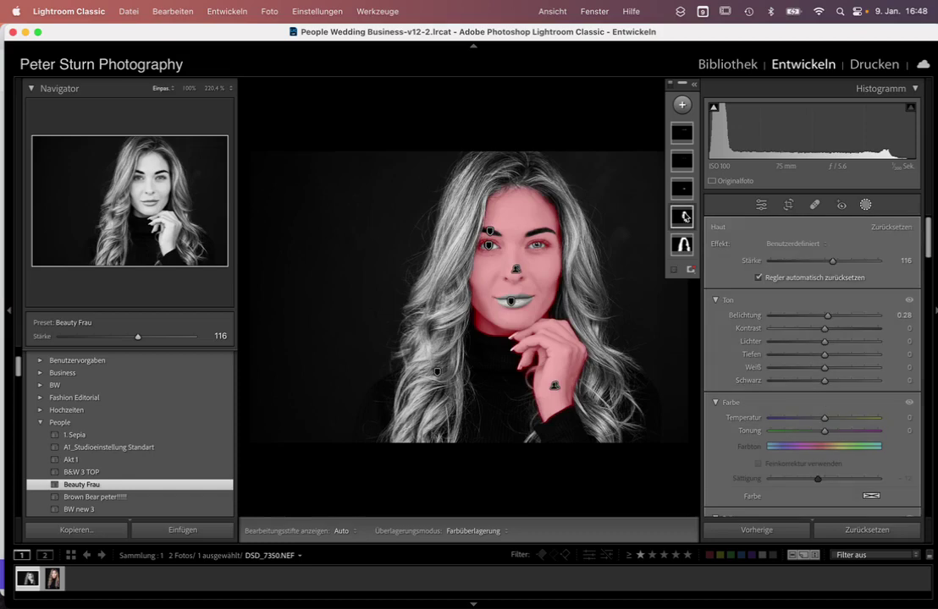
pyautogui.click(685, 219)
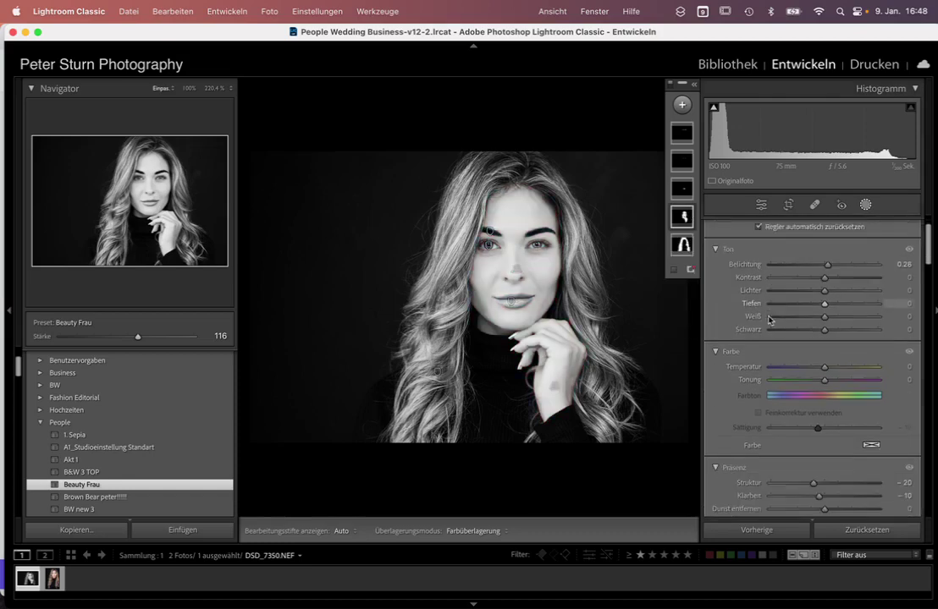
pyautogui.scroll(-4, 769, 320)
pyautogui.moveTo(814, 461)
pyautogui.mouseDown()
pyautogui.moveTo(827, 463)
pyautogui.moveTo(785, 463)
pyautogui.moveTo(854, 474)
pyautogui.mouseUp()
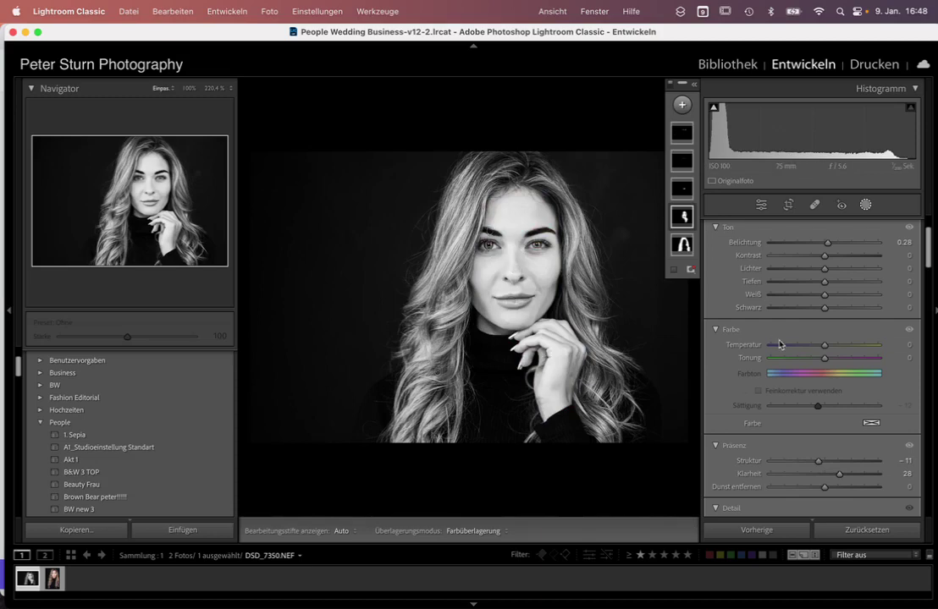
# - Set the Haare hair mask's Structure to 73
pyautogui.click(683, 162)
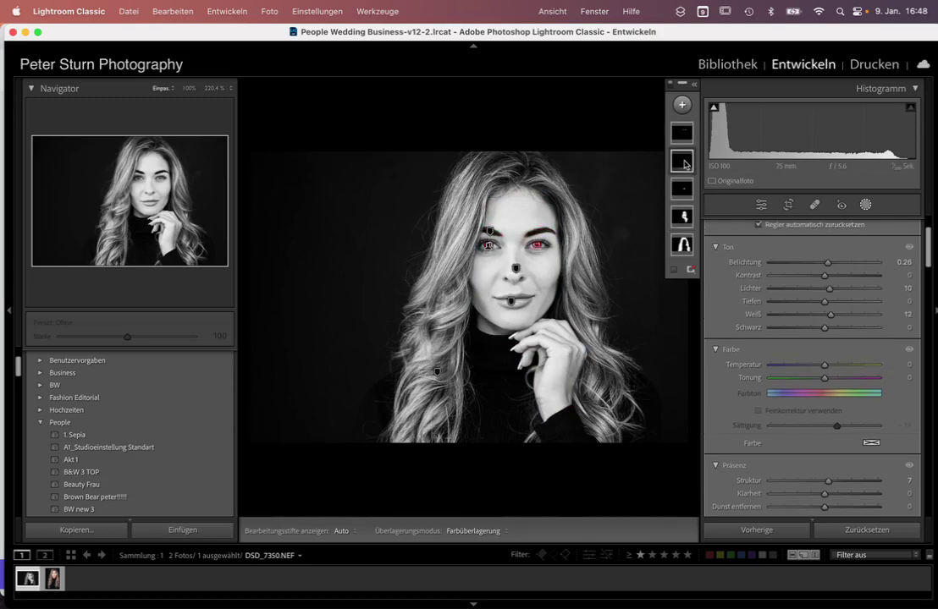
pyautogui.click(682, 245)
pyautogui.moveTo(834, 480); pyautogui.dragTo(763, 477)
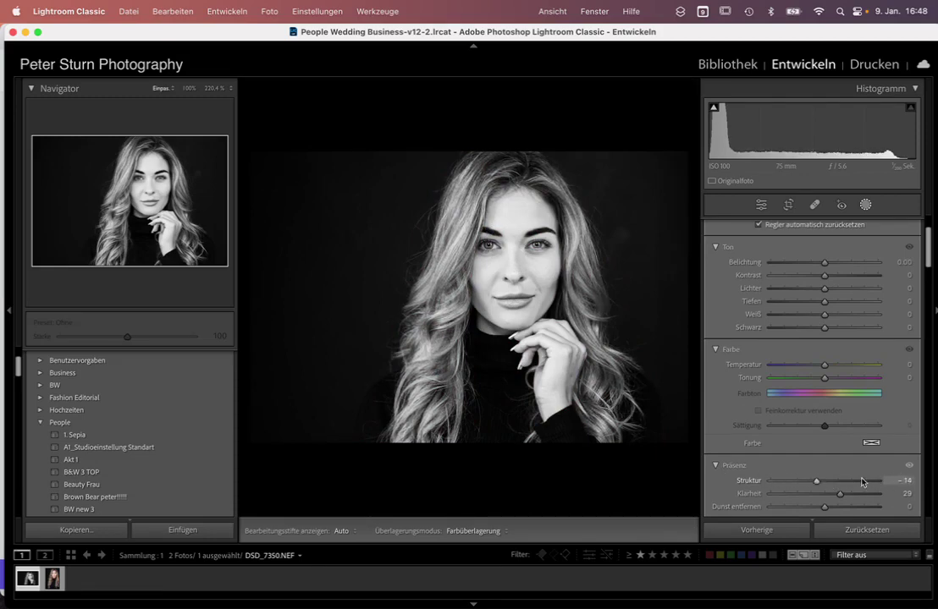
pyautogui.moveTo(763, 477); pyautogui.dragTo(863, 480)
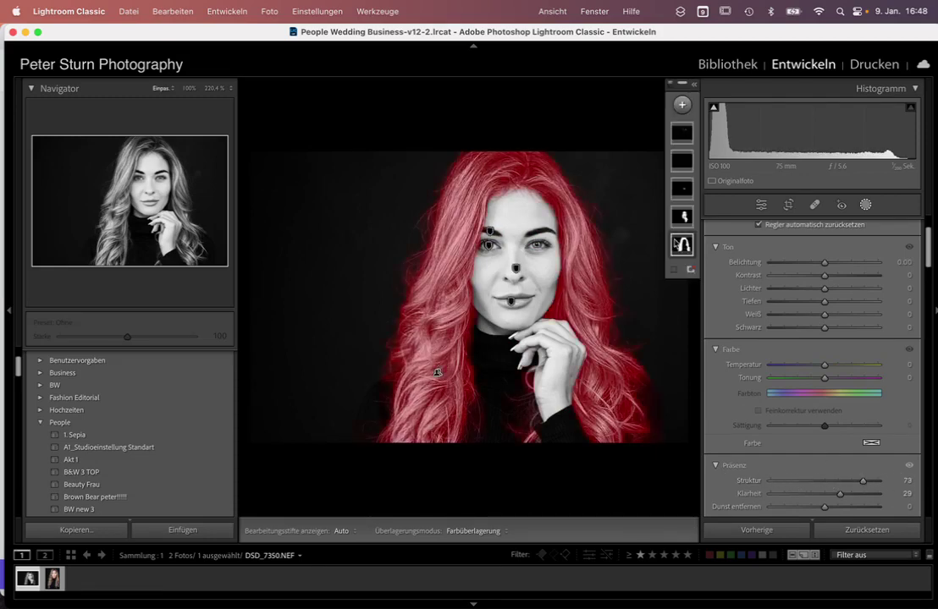